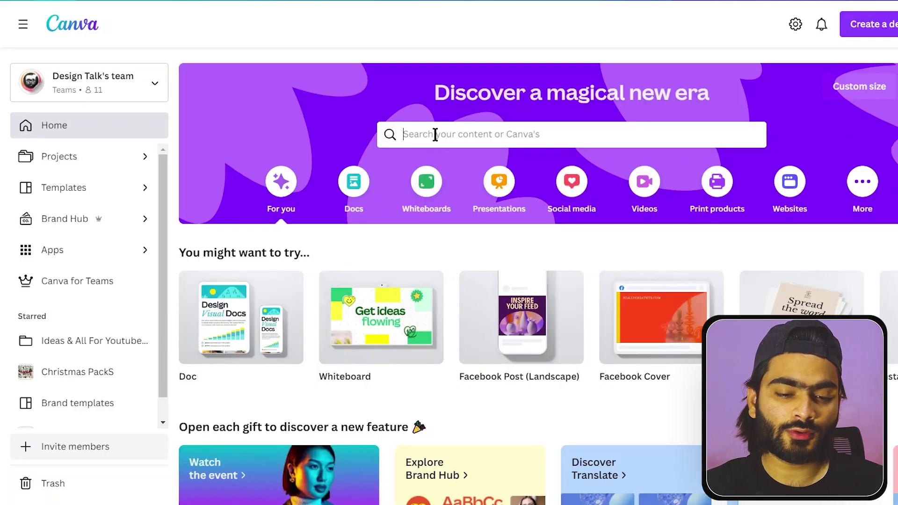
Search Canva's templates for 'webinar' and browse the results
click(434, 135)
text(web)
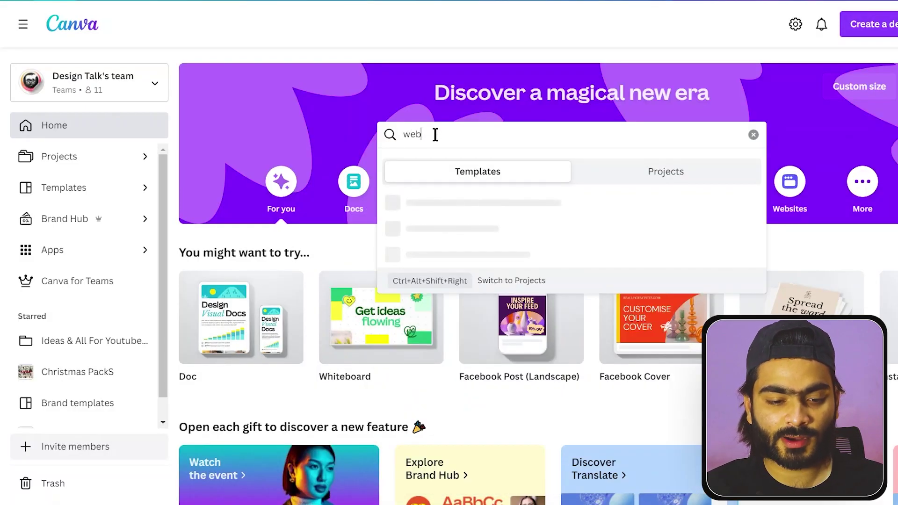
text(inar)
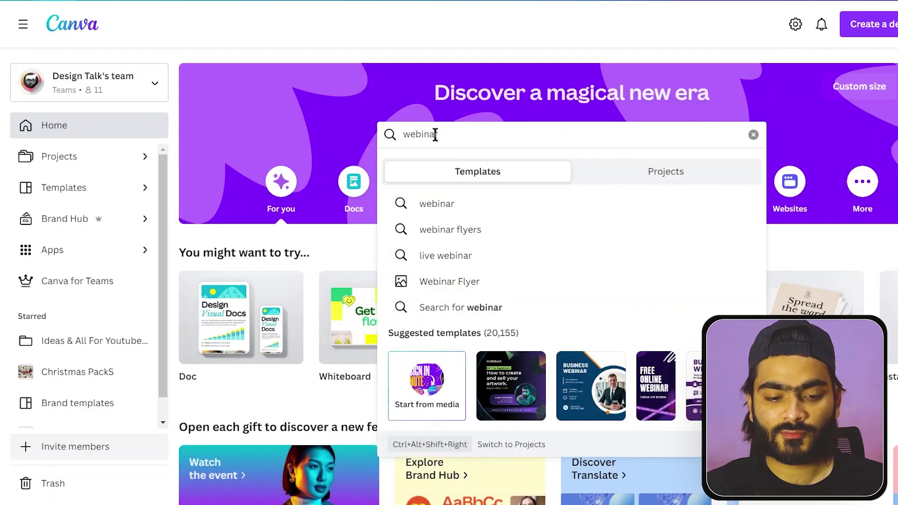
key(Return)
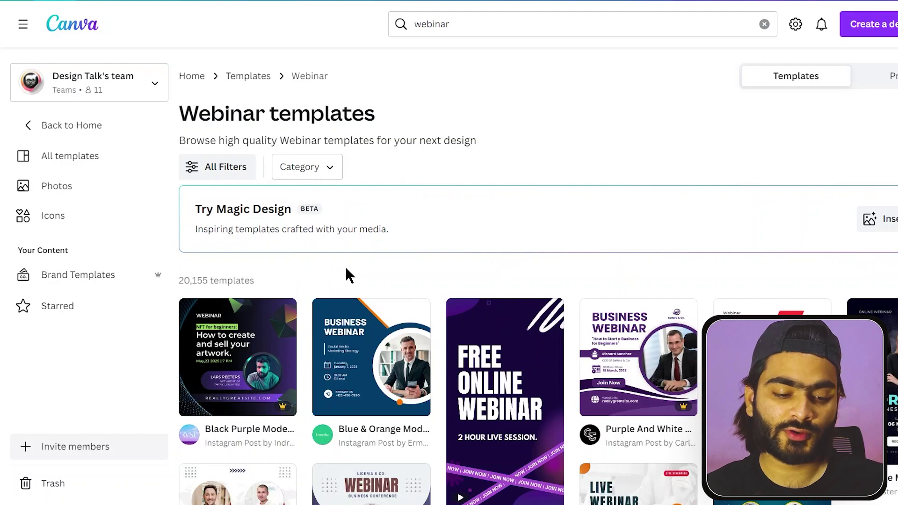
scroll(346, 270, down, 5)
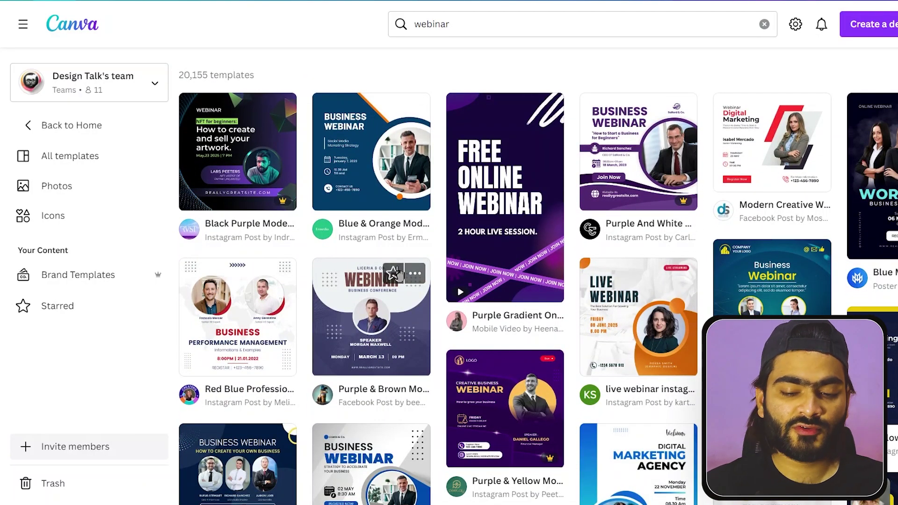
scroll(393, 274, down, 4)
scroll(394, 273, up, 7)
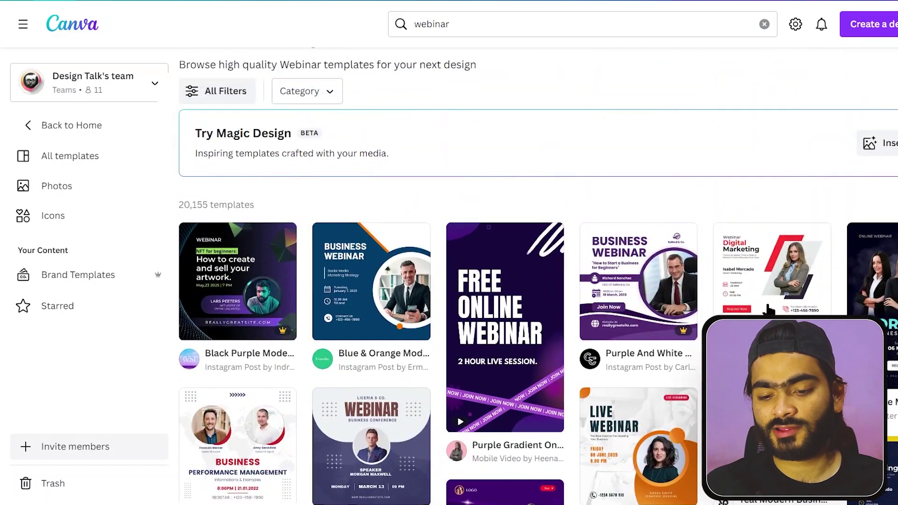
Preview the webinar templates and start customising the Modern Creative Webinar Facebook Post
click(815, 246)
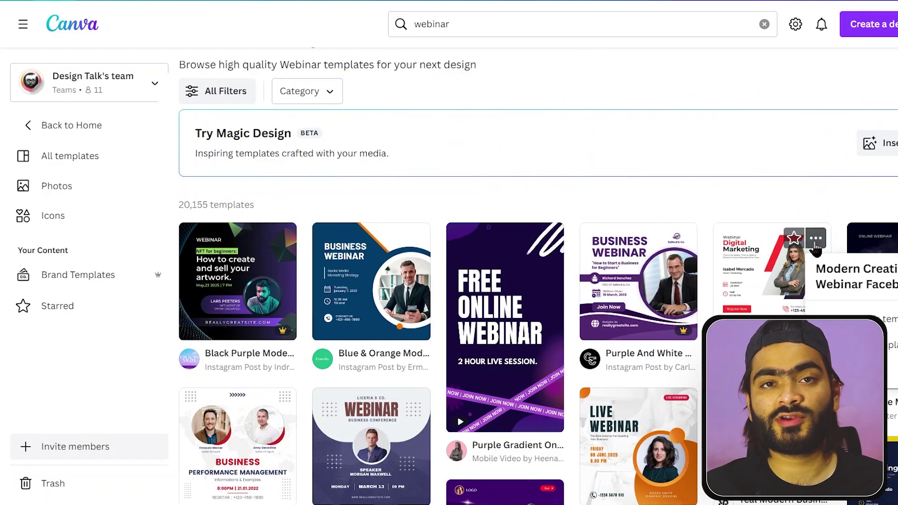
click(772, 281)
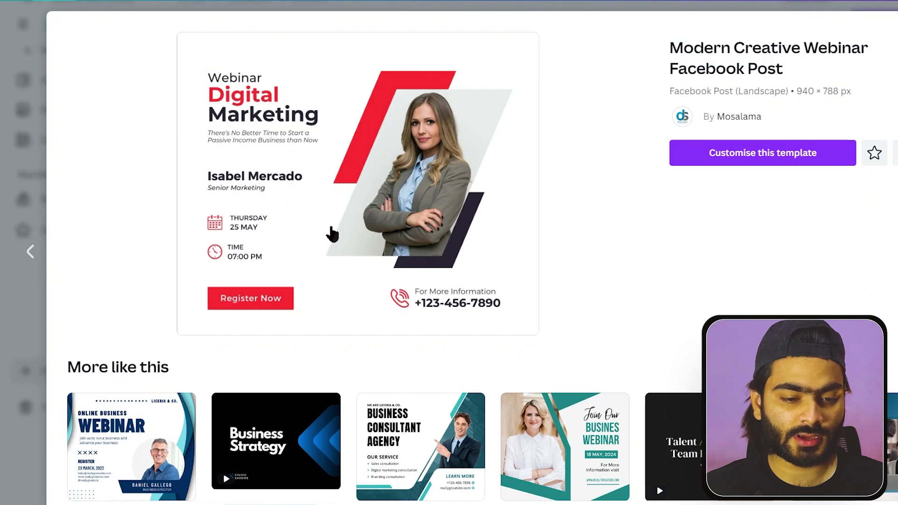
scroll(330, 234, down, 7)
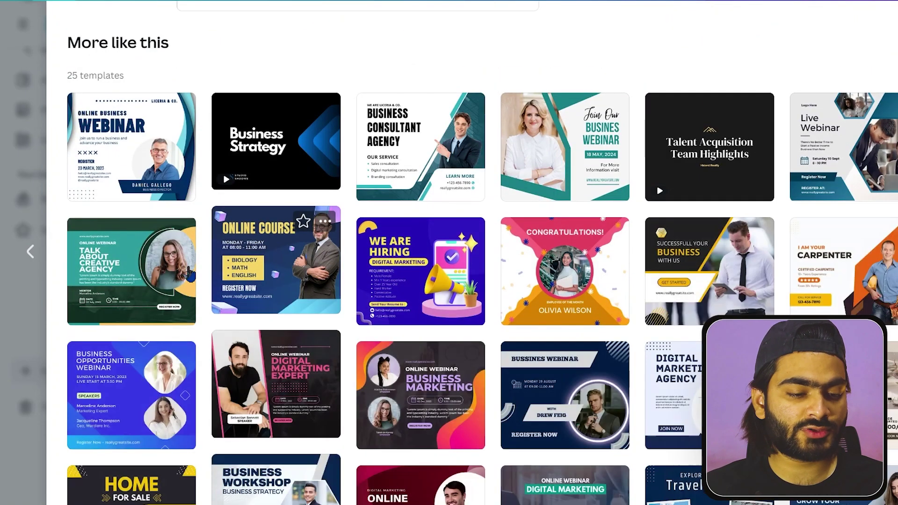
scroll(308, 257, up, 5)
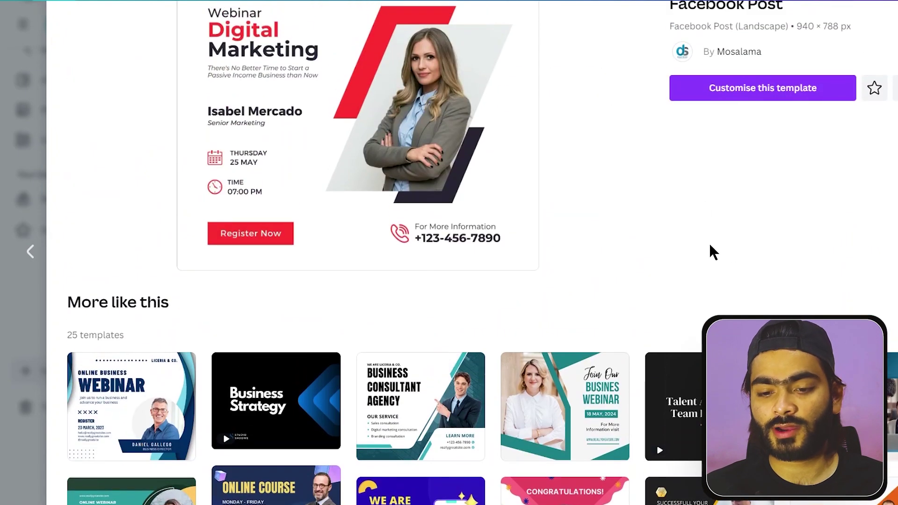
scroll(710, 252, up, 2)
click(760, 157)
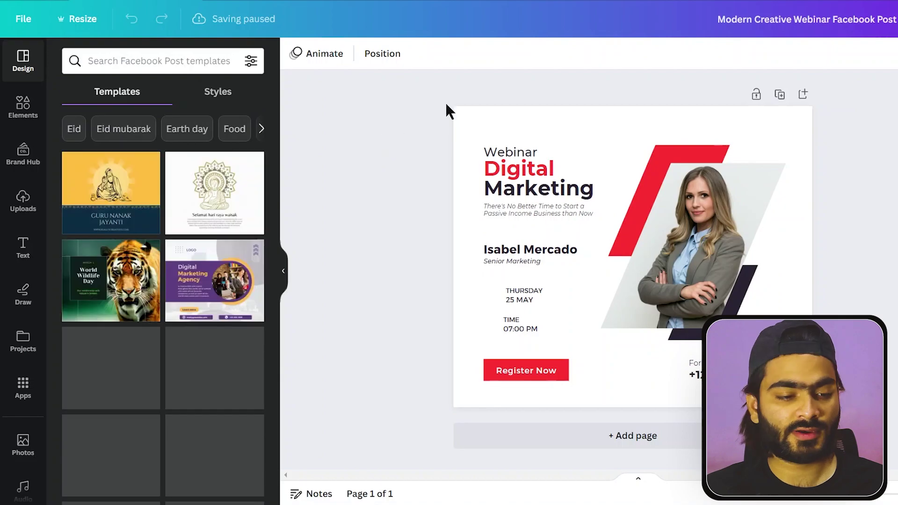
Replace the woman's photo in the slanted frame with the man's uploaded video
click(683, 196)
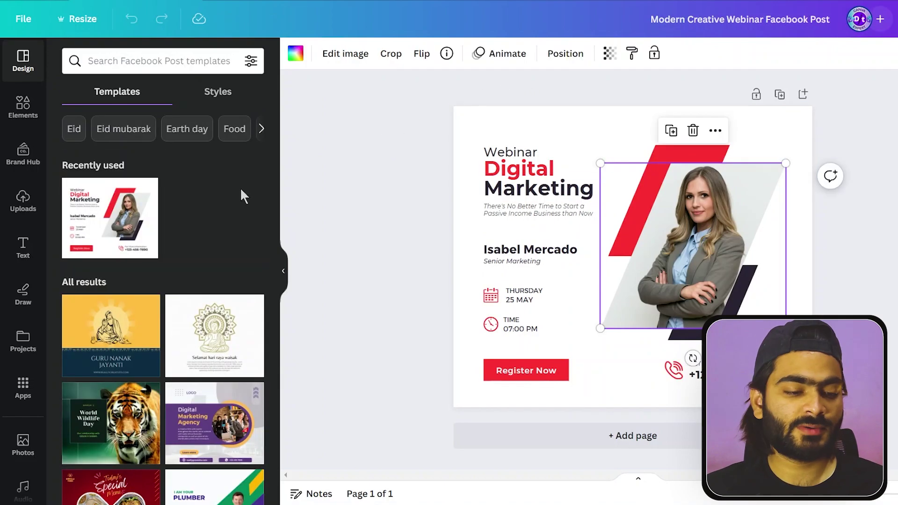
click(15, 205)
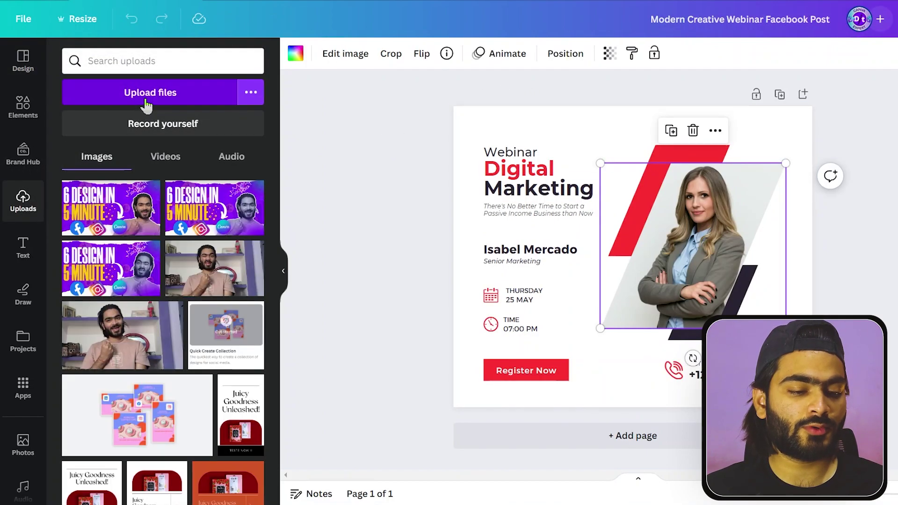
drag(127, 348, 633, 230)
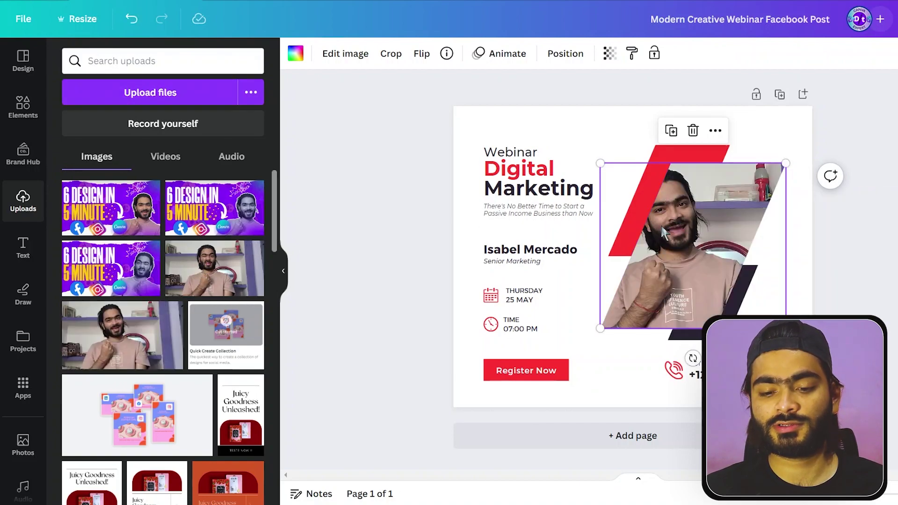
click(439, 139)
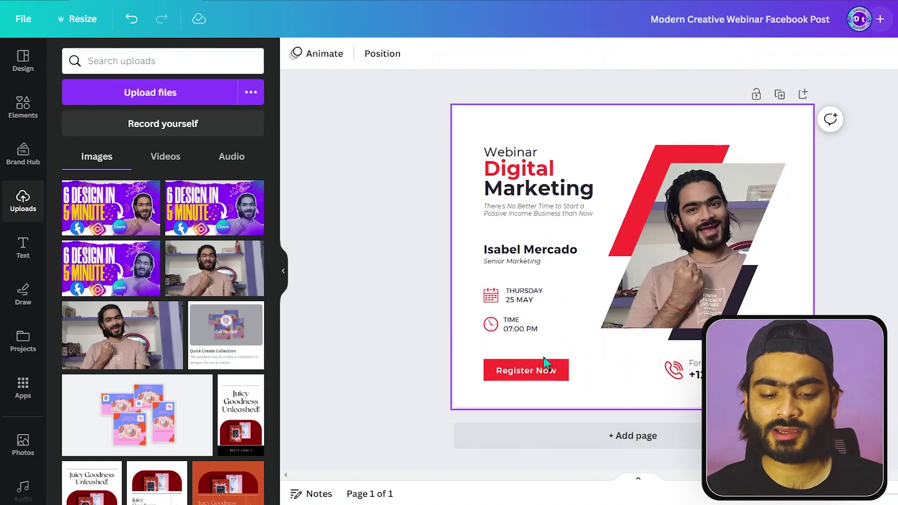
Open the design's Share options from the top bar
click(537, 370)
click(484, 148)
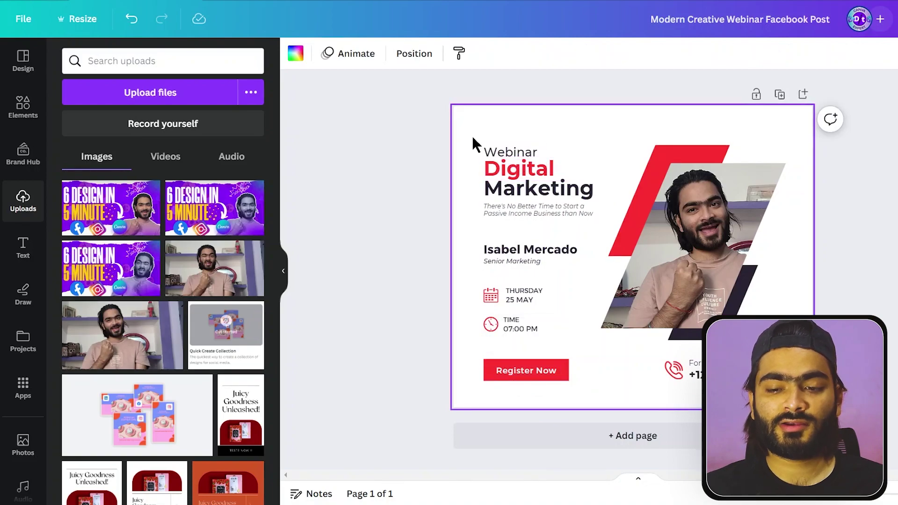
click(802, 94)
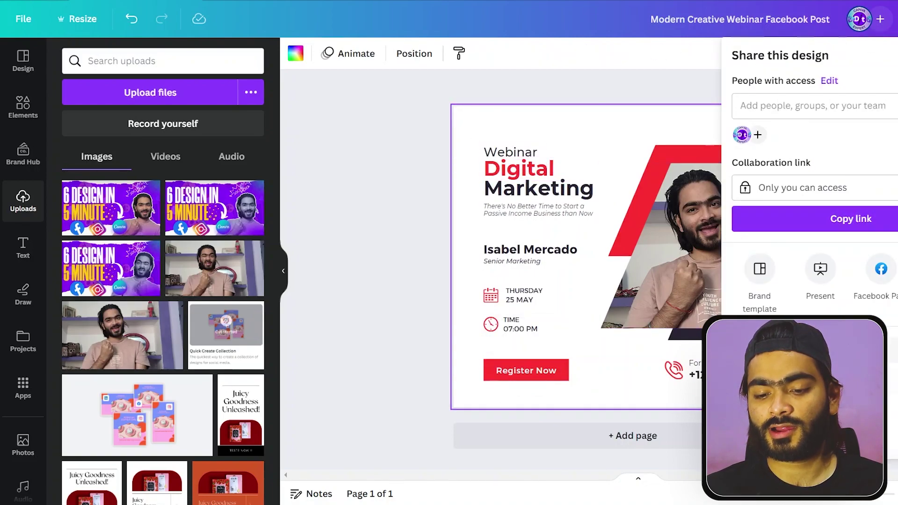
Open the download options from the Share panel
click(759, 346)
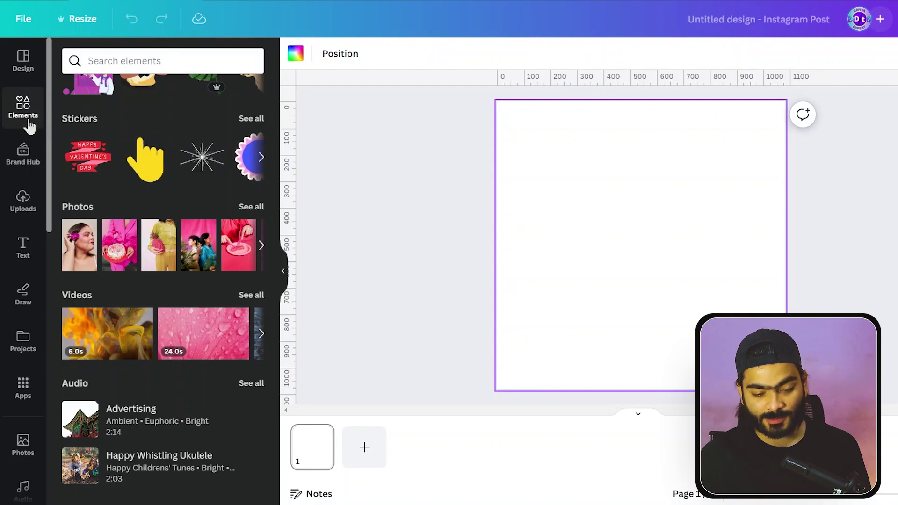
Search Elements for 'quote' and filter the results to Graphics
scroll(135, 229, up, 5)
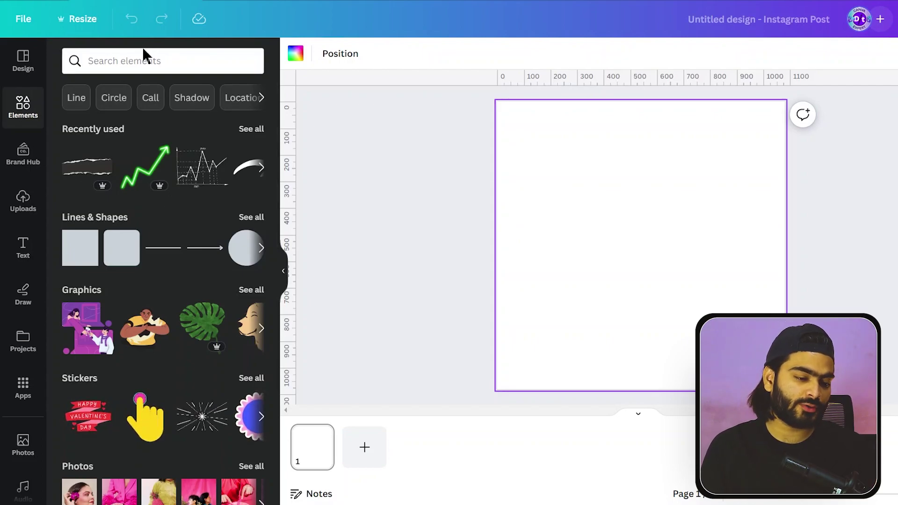
click(138, 59)
text(q)
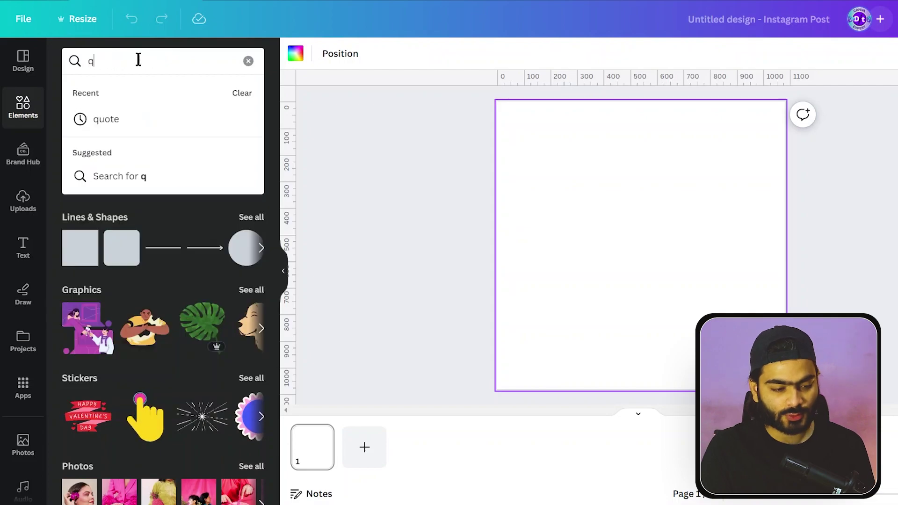
text(uote)
key(Return)
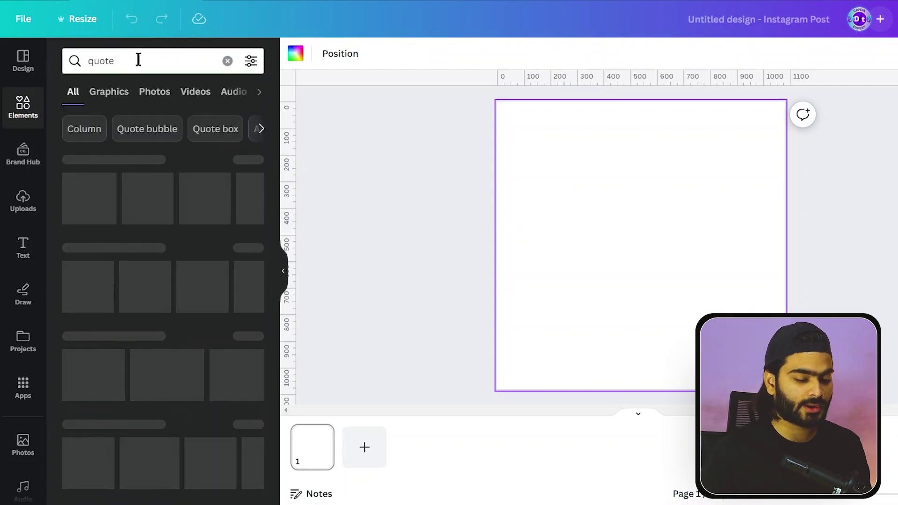
click(114, 93)
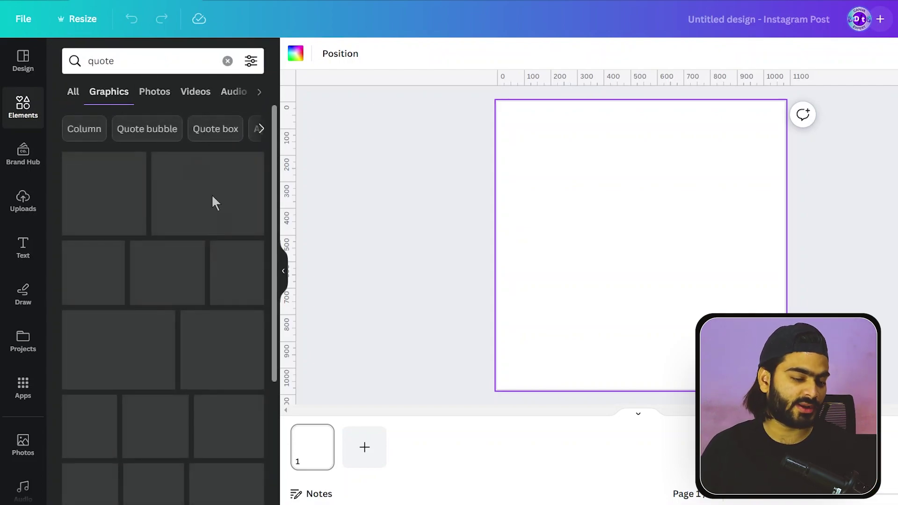
scroll(229, 332, down, 2)
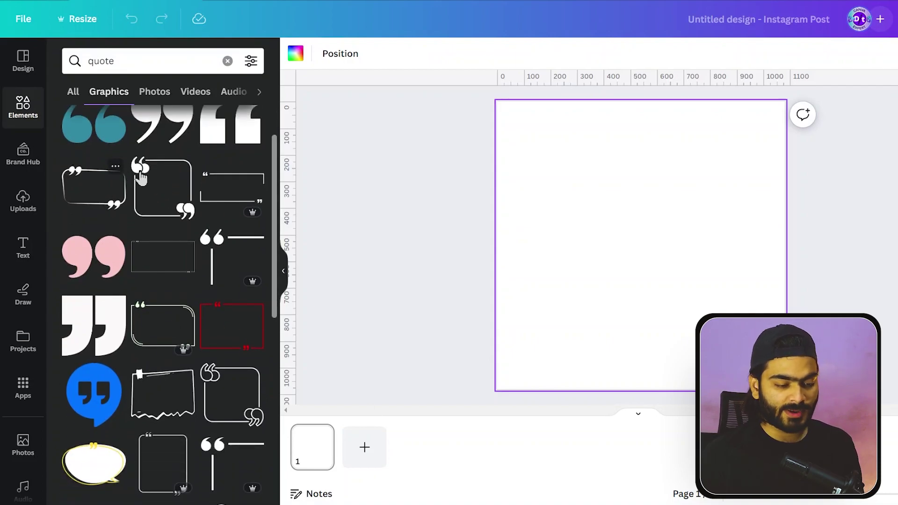
Add a black quote-mark frame graphic, then enlarge and centre it on the page
click(250, 188)
drag(655, 226, 617, 203)
mouse_move(662, 246)
mouse_down()
mouse_move(732, 280)
mouse_move(667, 249)
mouse_move(660, 258)
mouse_up()
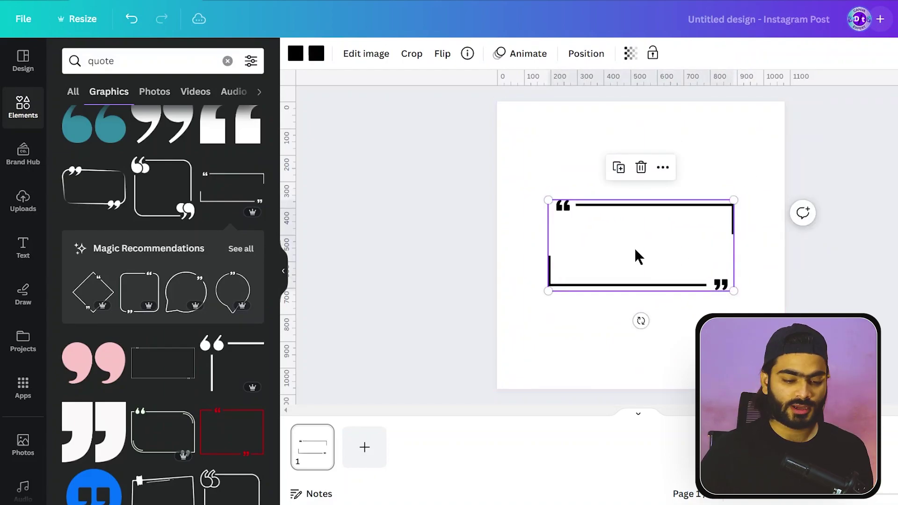
Recolour the quote frame's lines purple
click(295, 55)
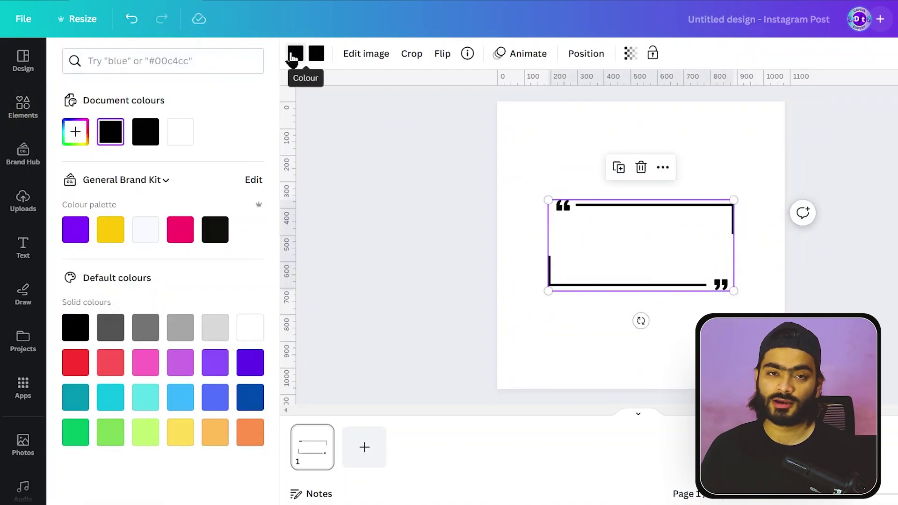
click(76, 231)
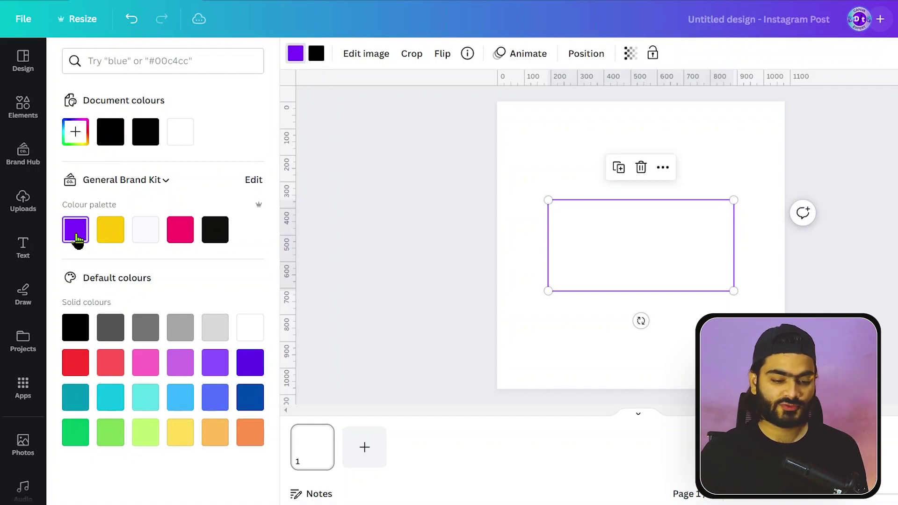
click(295, 53)
click(316, 54)
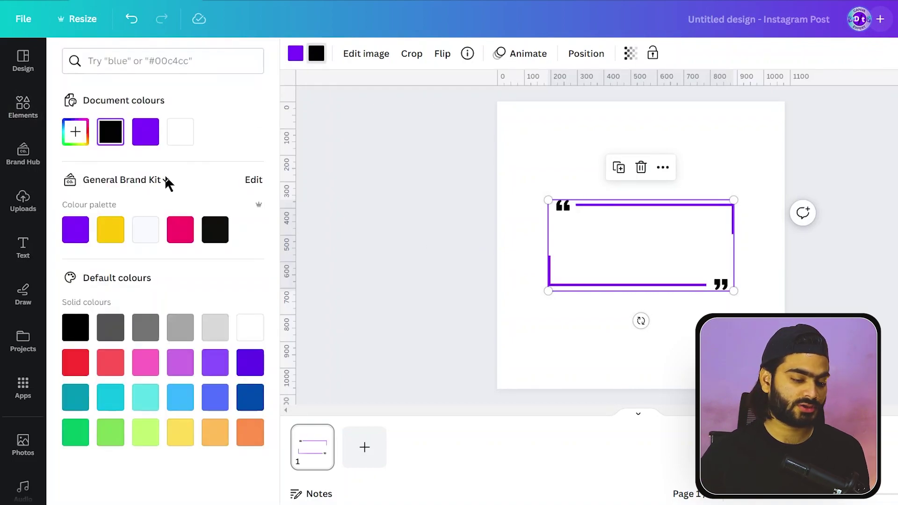
Fill the page background with yellow
click(527, 173)
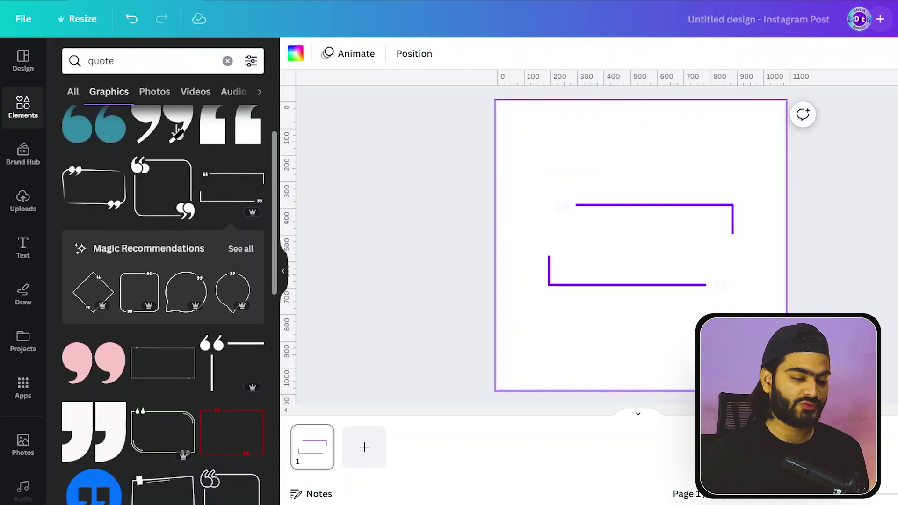
click(295, 53)
click(110, 229)
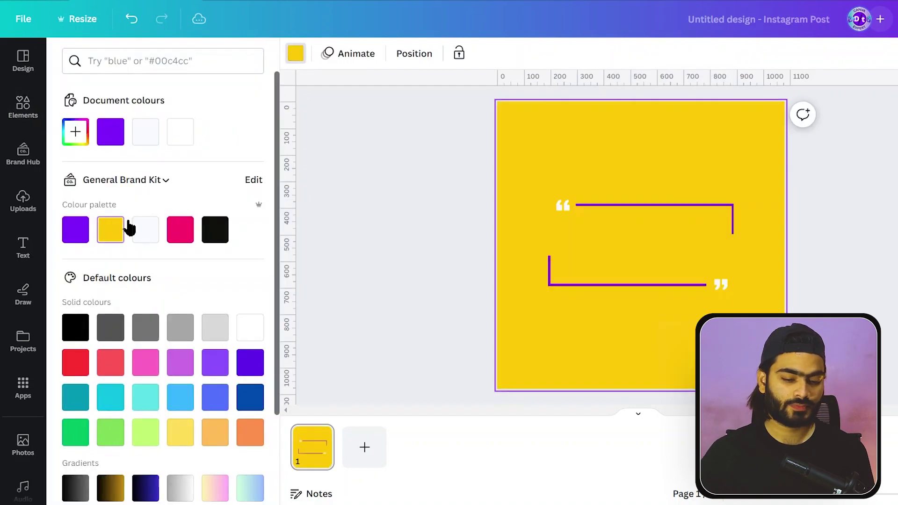
Add a subheading text box inside the quote frame
click(687, 230)
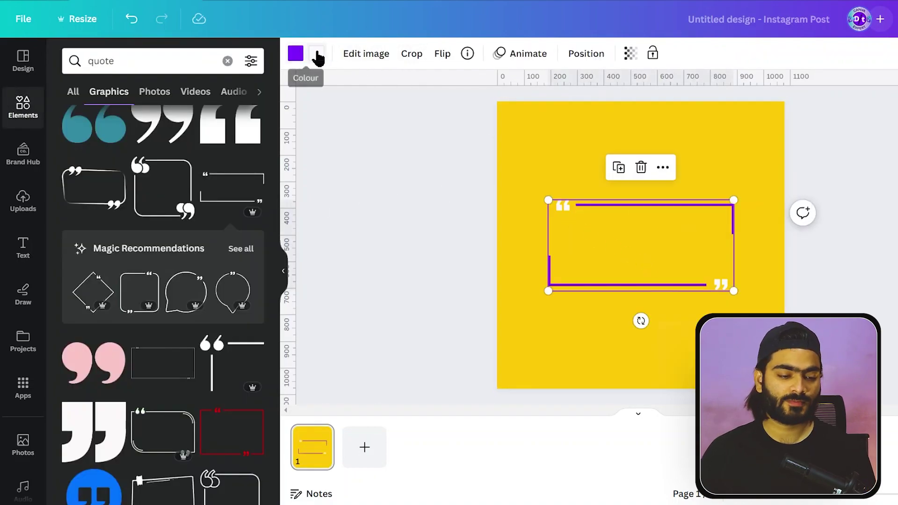
click(316, 53)
click(23, 247)
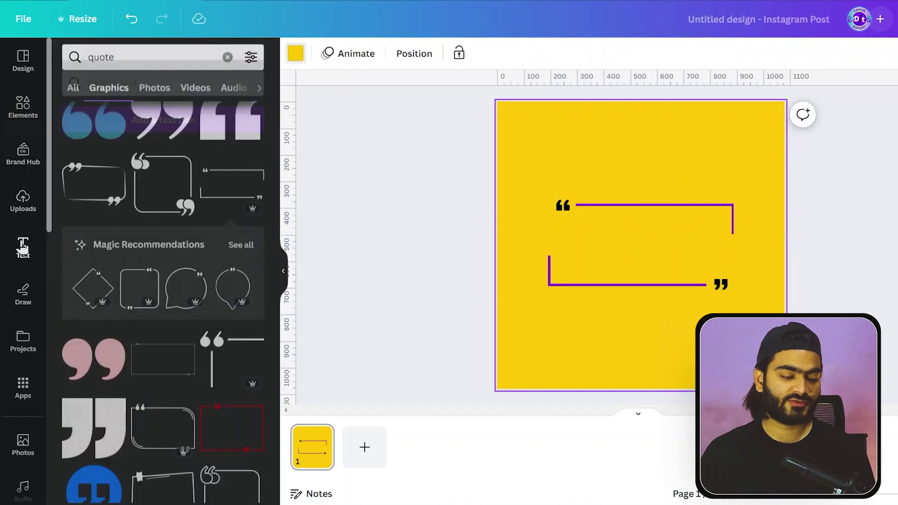
click(123, 203)
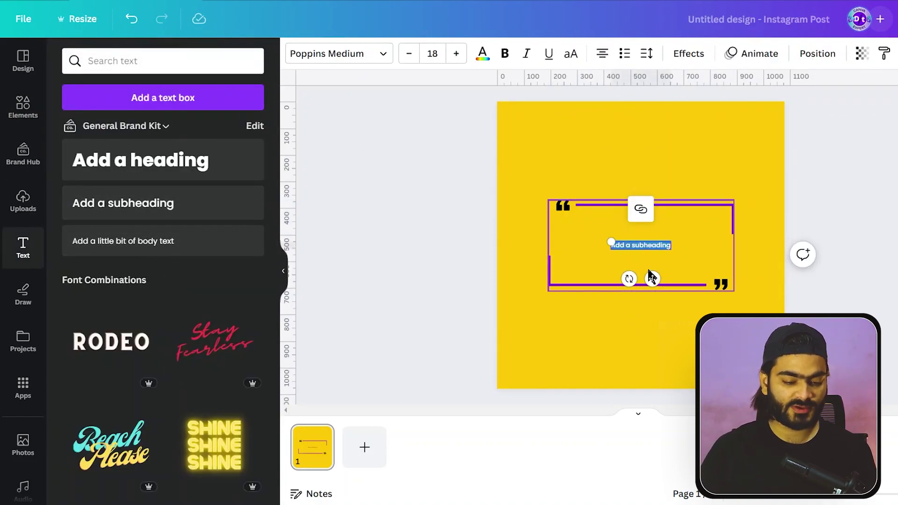
Paste 'The purpose of our lives is to be happy.' and resize it to wrap on two lines
click(352, 215)
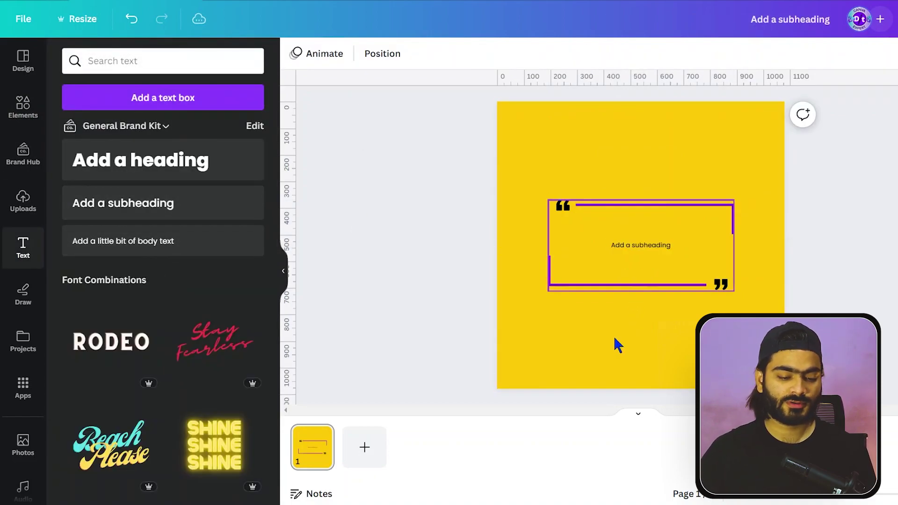
click(635, 245)
click(636, 245)
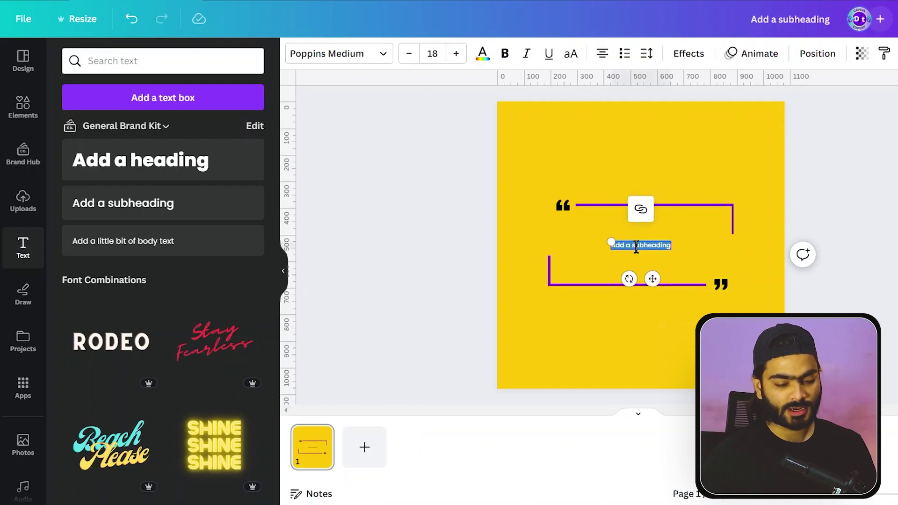
text(The purpose of our lives is to be happy.)
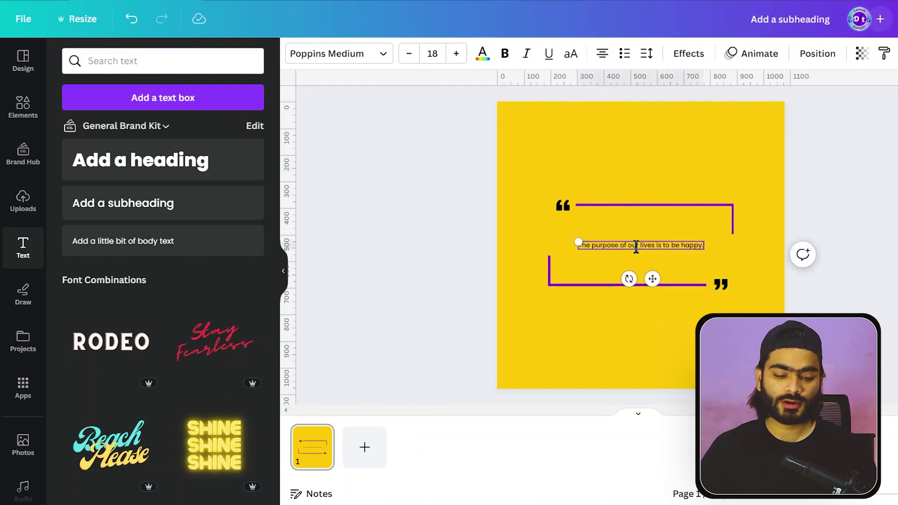
drag(705, 251, 723, 270)
drag(674, 253, 720, 262)
click(661, 281)
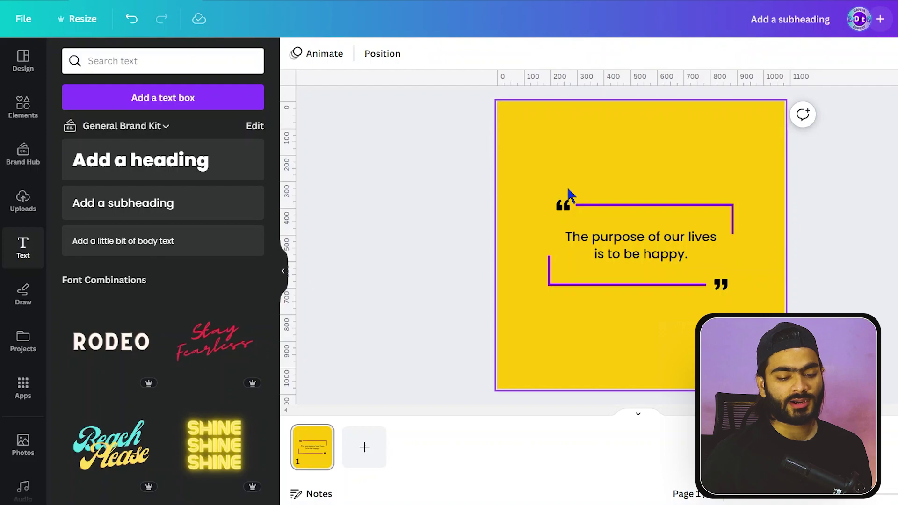
Make the quote text purple and nudge the quote group slightly down
click(597, 251)
click(483, 53)
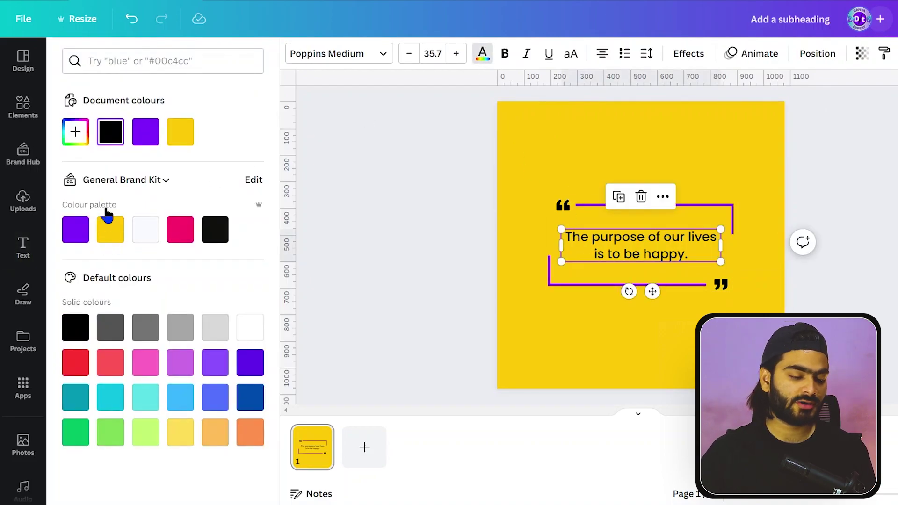
click(110, 140)
click(476, 161)
drag(678, 206, 680, 211)
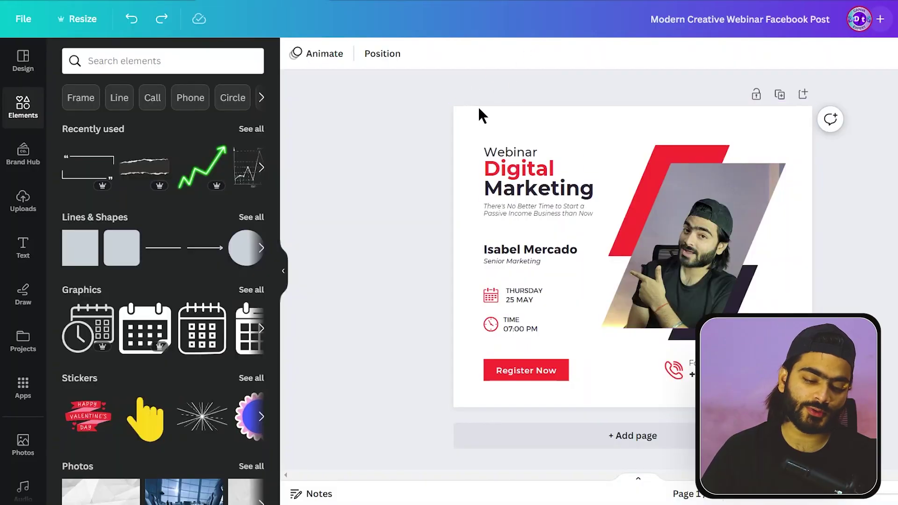
Bring up the Design panel's Styles for the webinar post
click(480, 110)
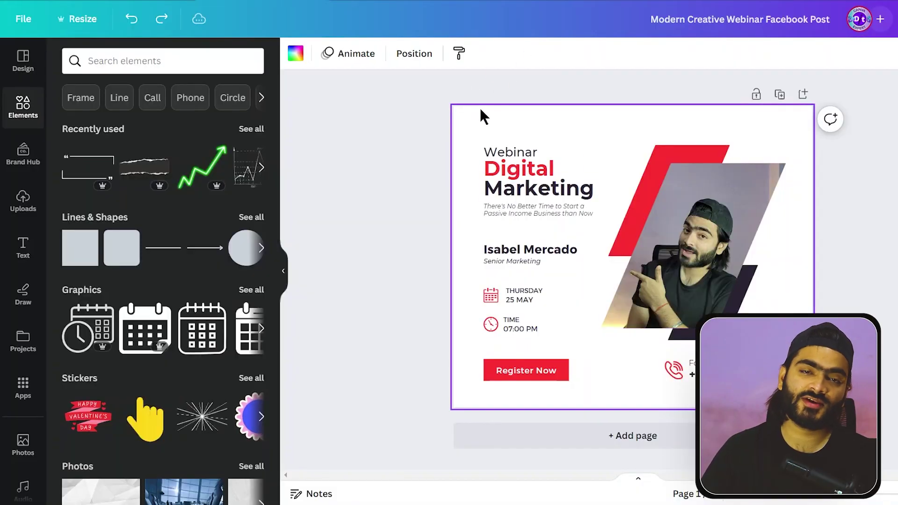
click(21, 63)
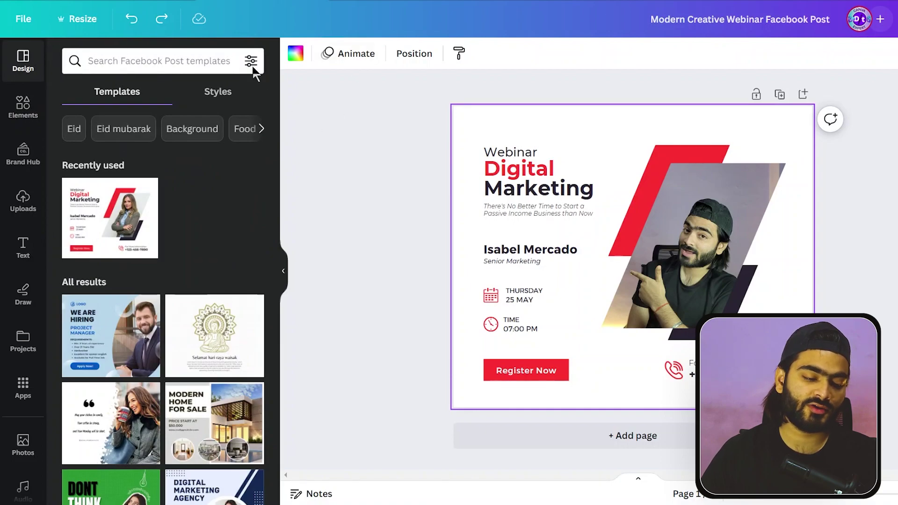
click(232, 93)
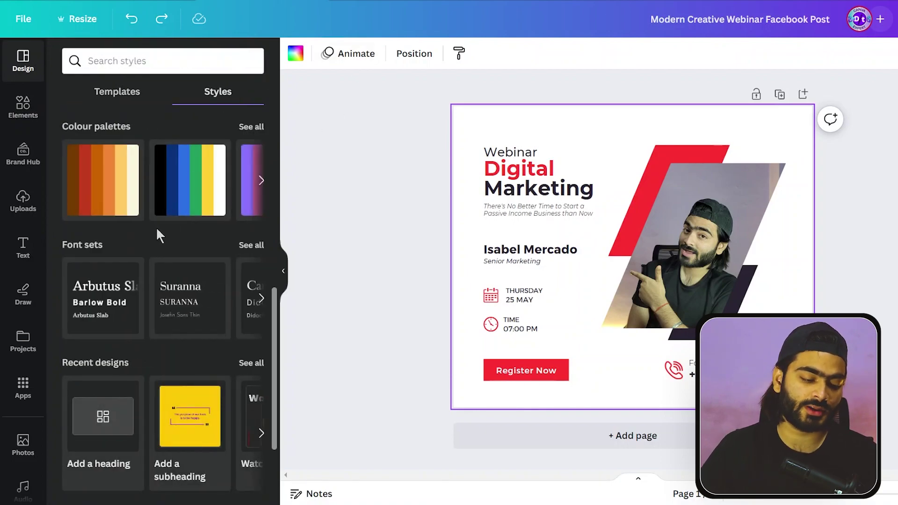
scroll(157, 234, down, 3)
scroll(120, 244, up, 7)
scroll(140, 271, down, 4)
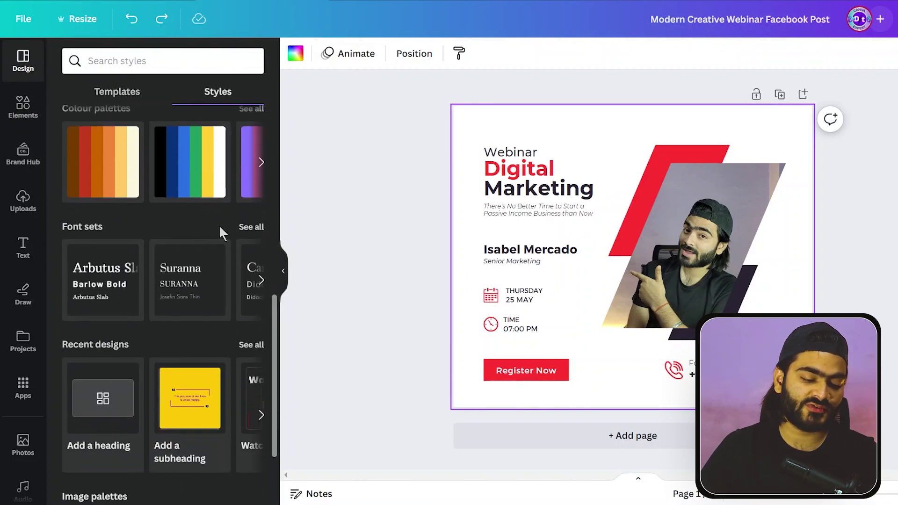
Apply the Roxborough and Montserrat font set after trying Horizon and Poppins
click(243, 227)
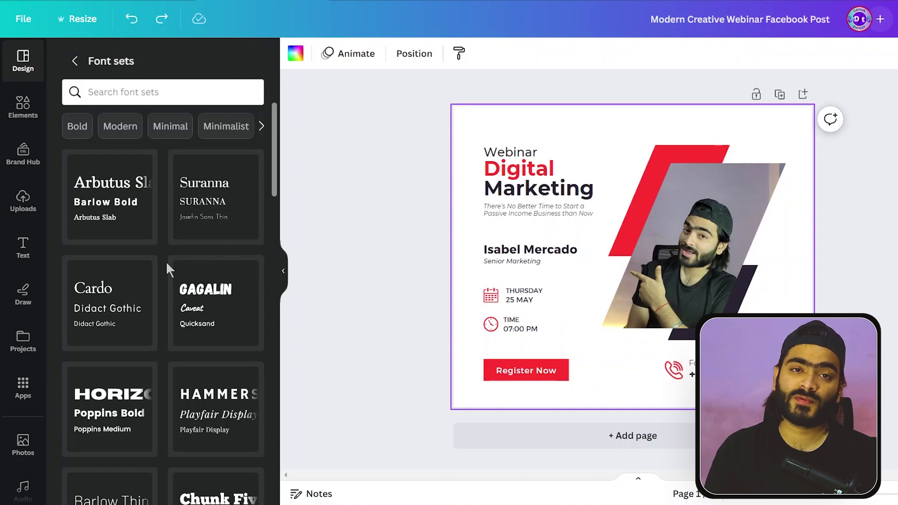
scroll(166, 273, down, 5)
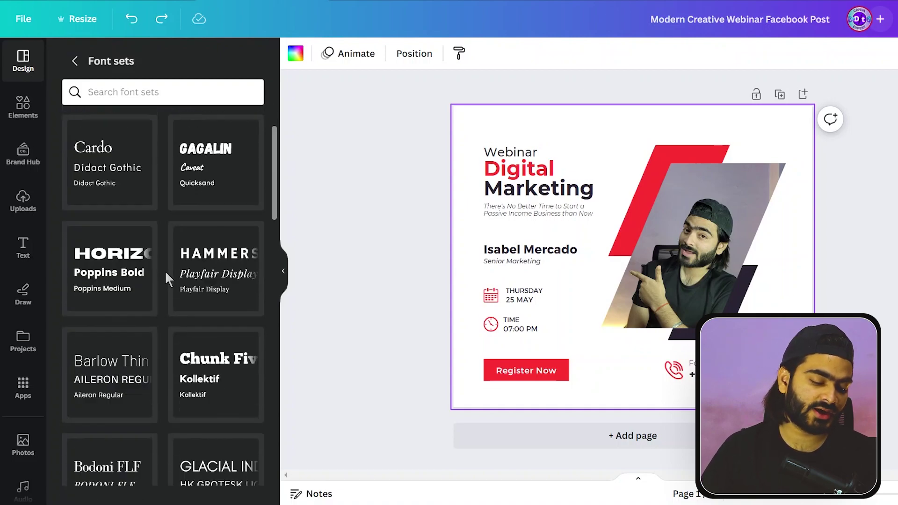
scroll(152, 295, up, 4)
click(97, 348)
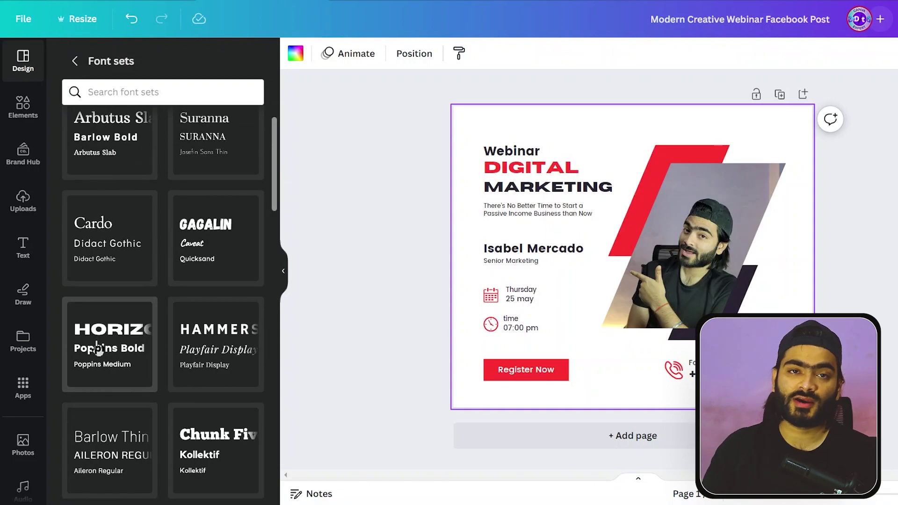
scroll(166, 275, down, 5)
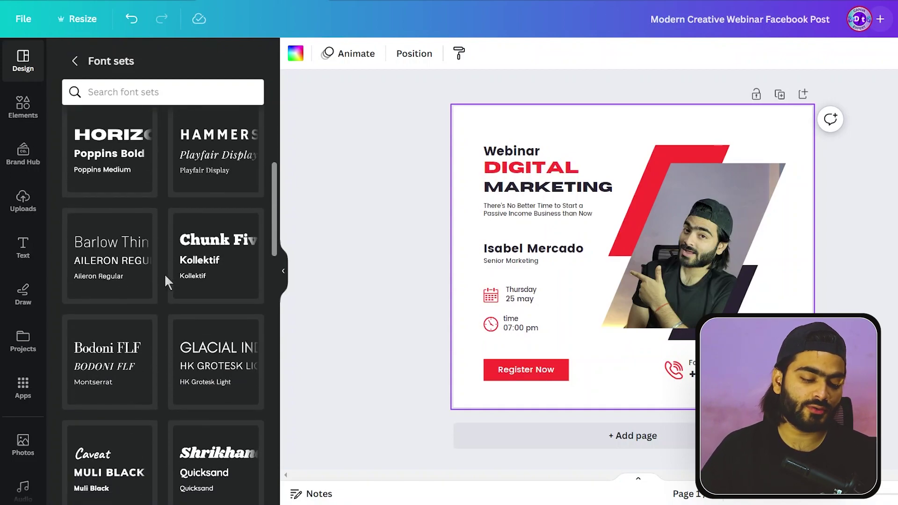
scroll(169, 279, down, 5)
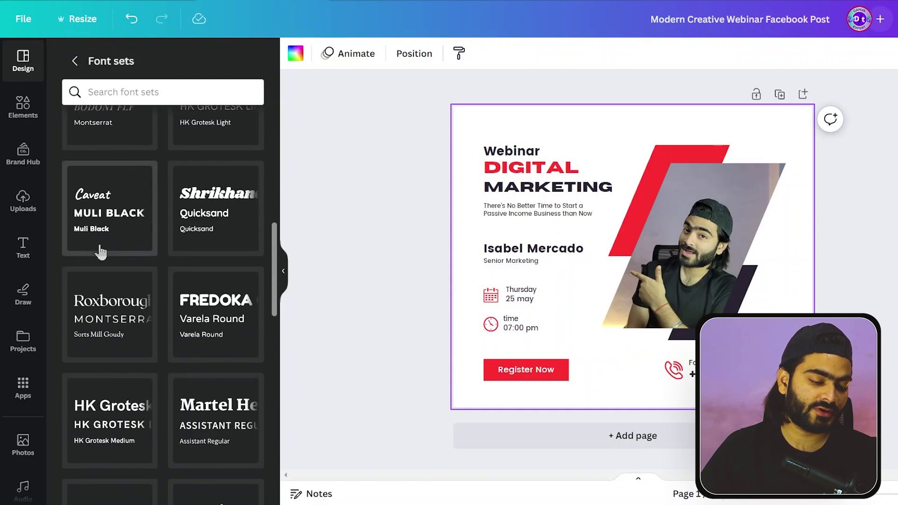
click(100, 323)
drag(461, 138, 469, 165)
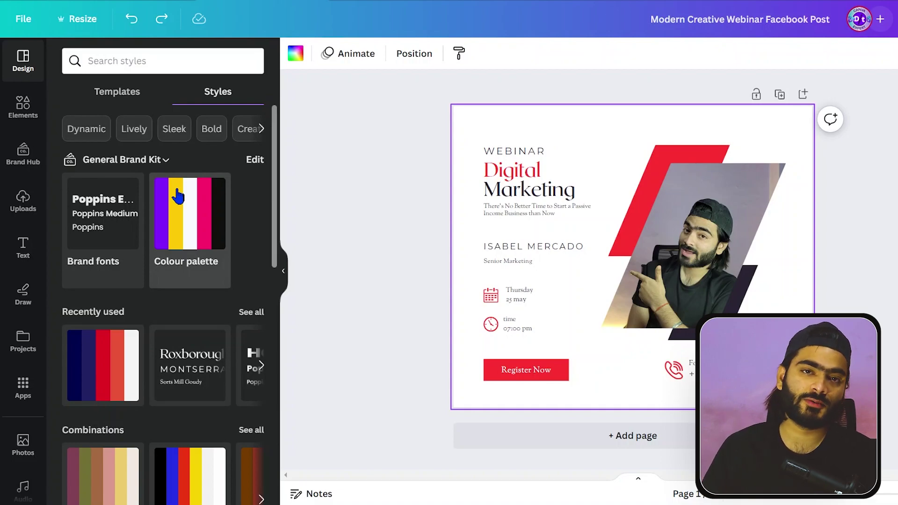
Show all colour palettes and reveal more palette categories
scroll(141, 296, down, 4)
scroll(105, 282, down, 3)
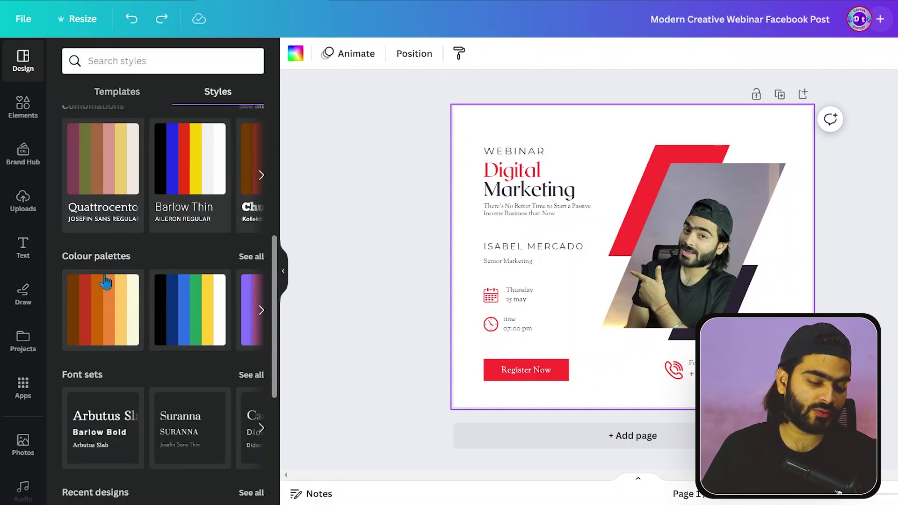
click(251, 258)
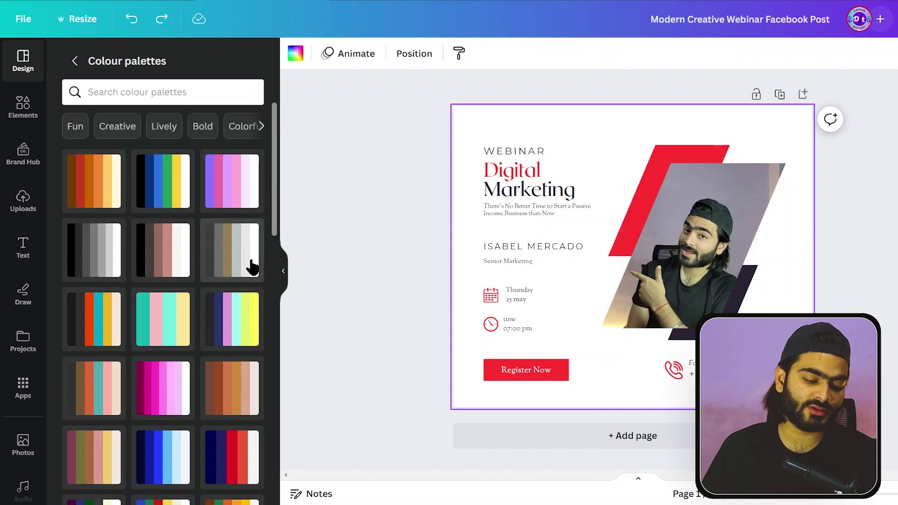
scroll(140, 287, down, 10)
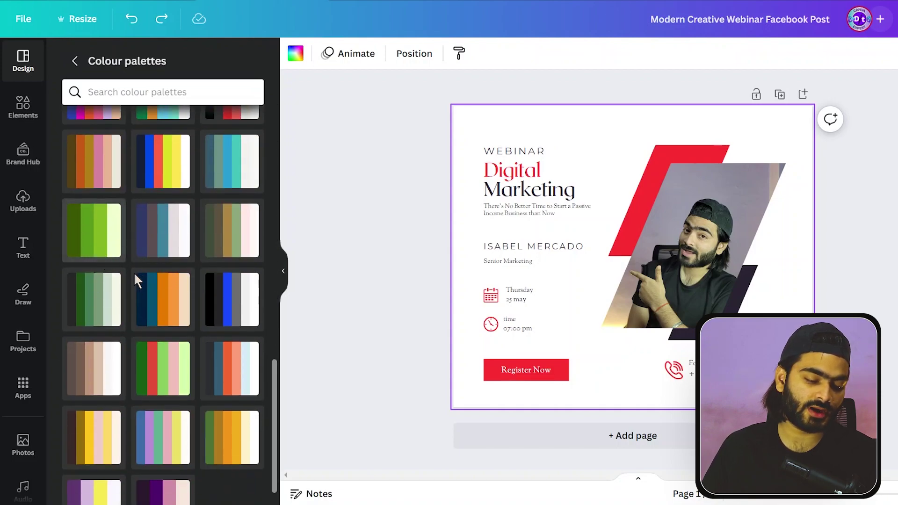
scroll(167, 306, up, 15)
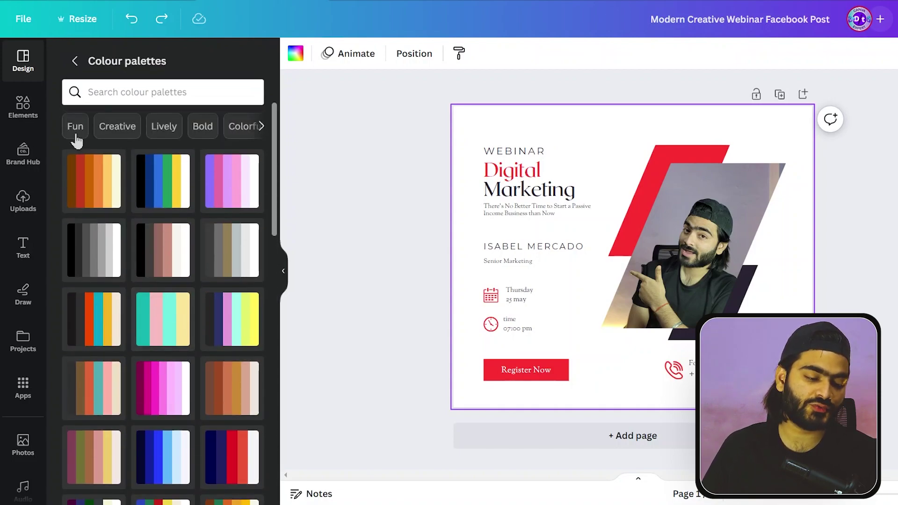
click(263, 130)
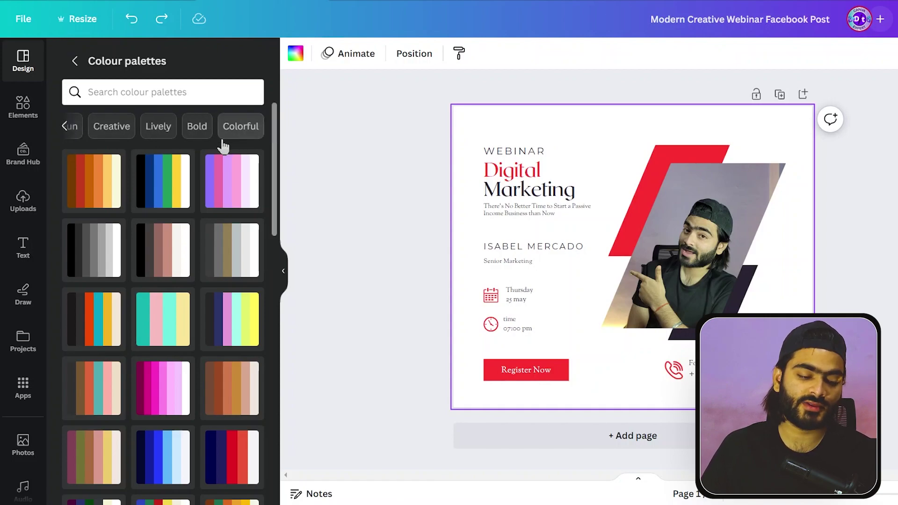
scroll(212, 255, down, 3)
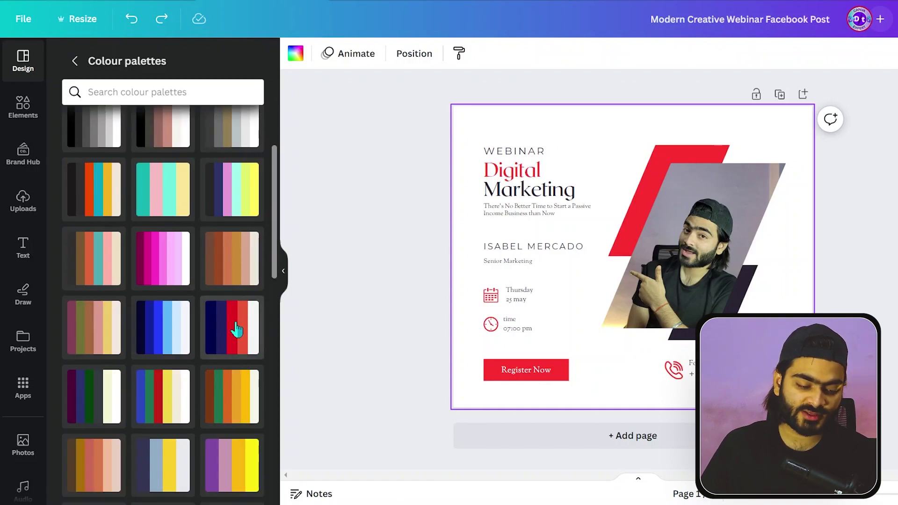
Apply the navy and red palette, reshuffling until the background turns red
click(237, 329)
click(236, 330)
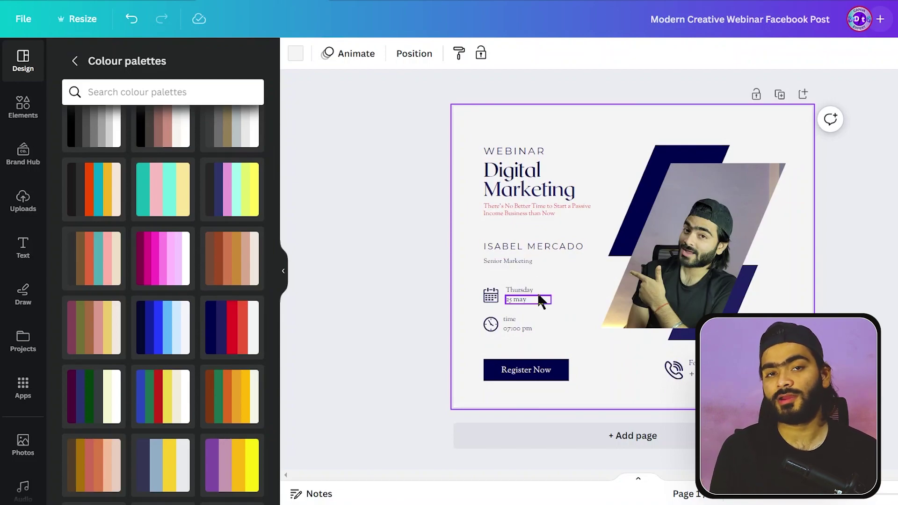
click(231, 329)
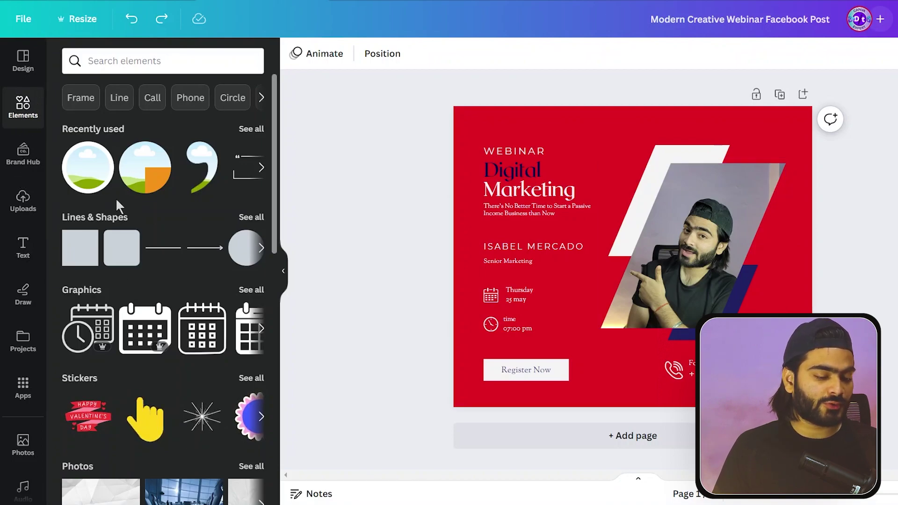
Open the full Frames collection in Elements
scroll(117, 203, down, 3)
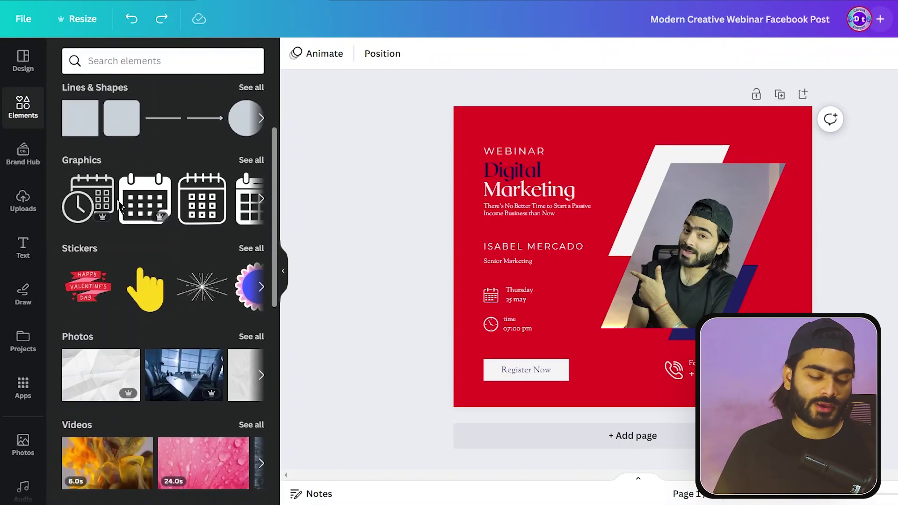
scroll(131, 185, down, 4)
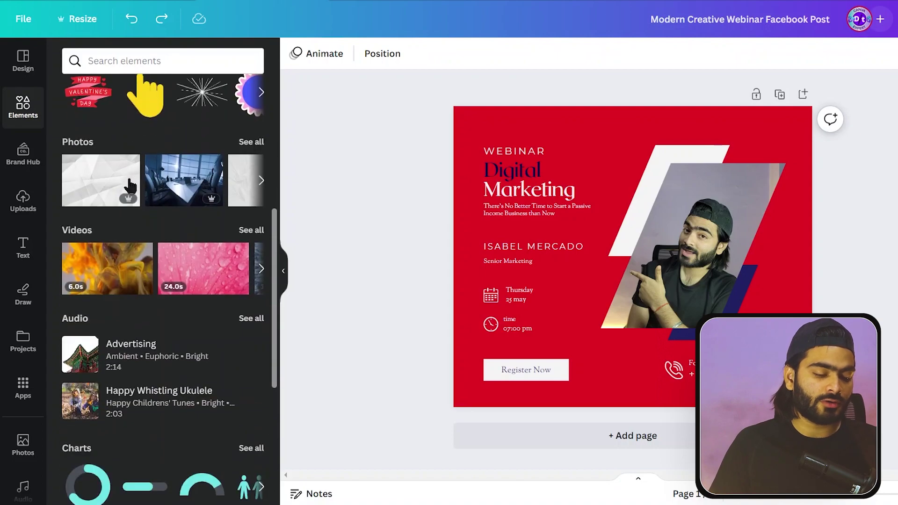
scroll(130, 206, down, 6)
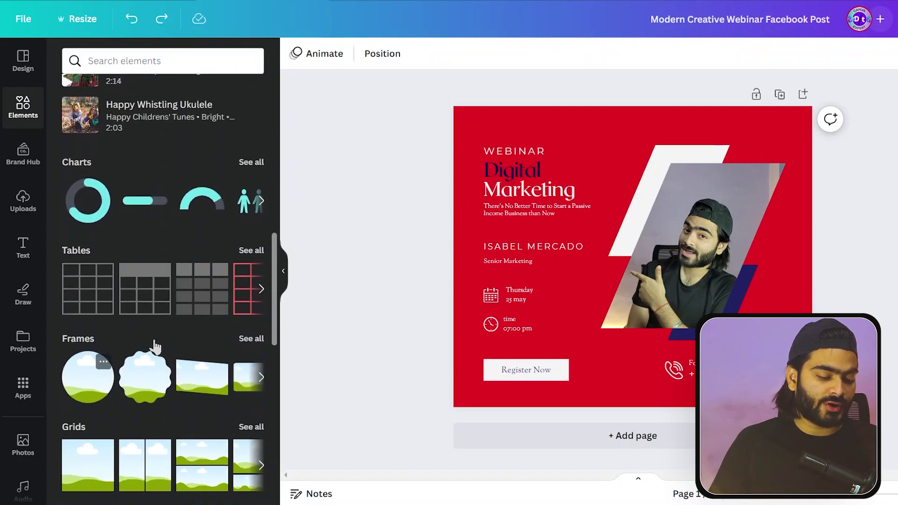
click(251, 339)
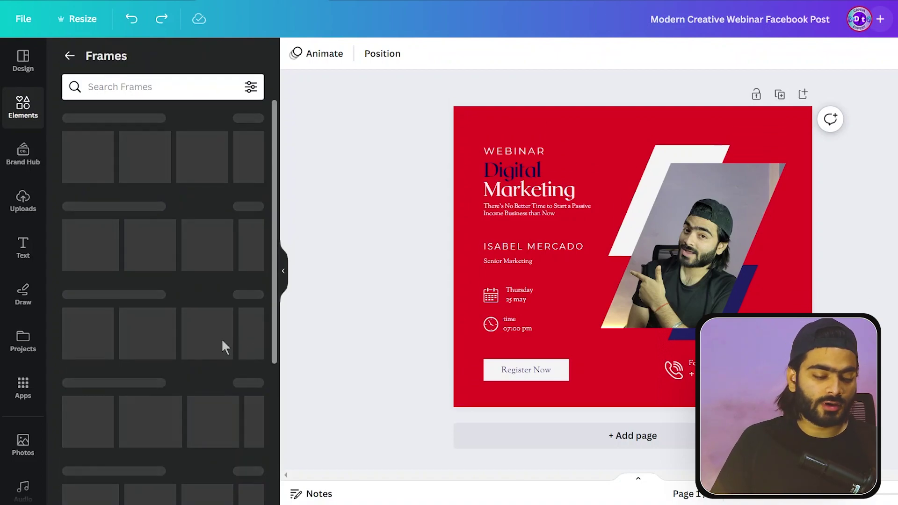
scroll(123, 233, down, 8)
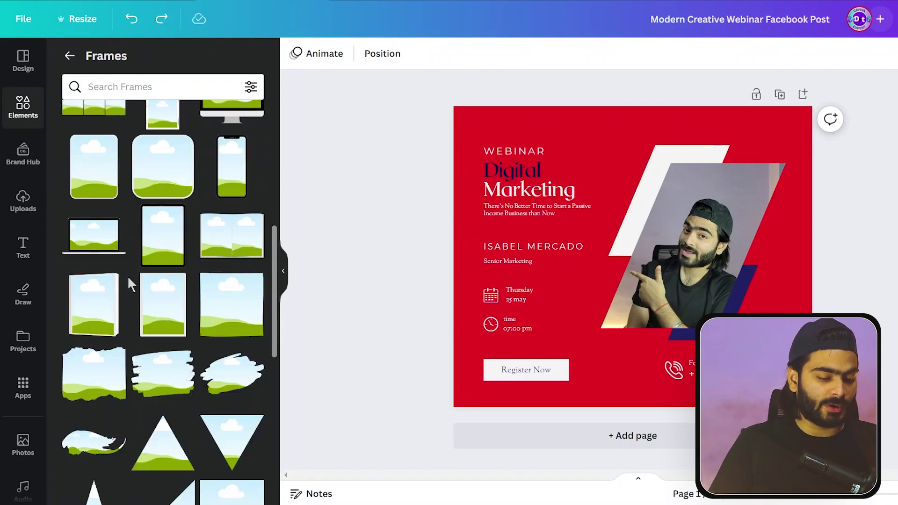
scroll(130, 196, up, 5)
Search frames for 'circle' and browse the circle frame results
click(147, 89)
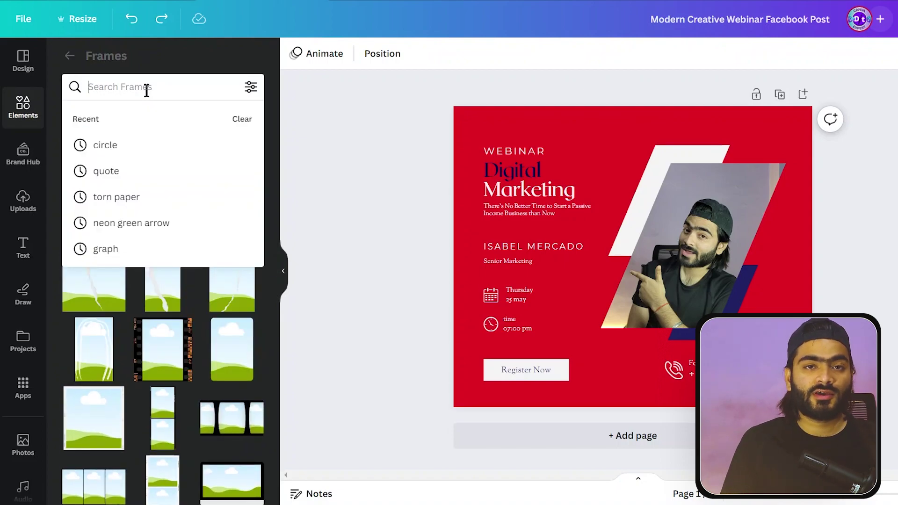
text(ci)
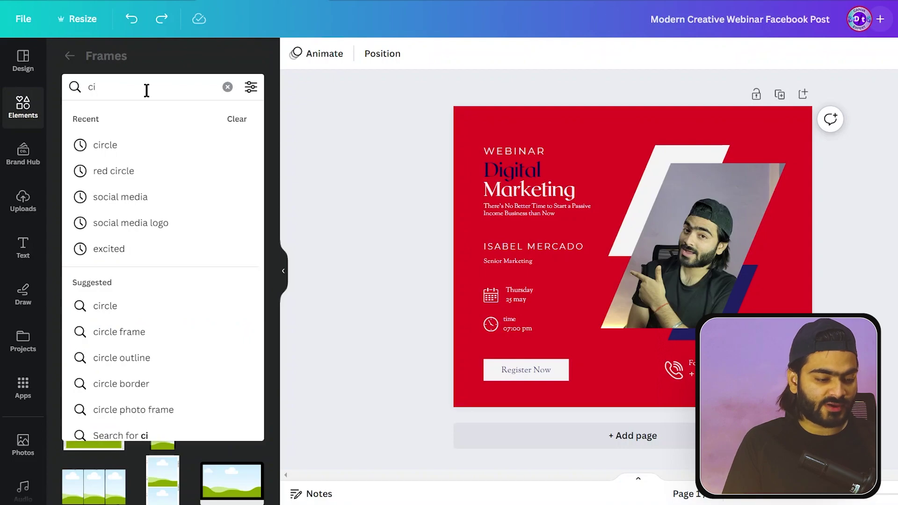
click(120, 144)
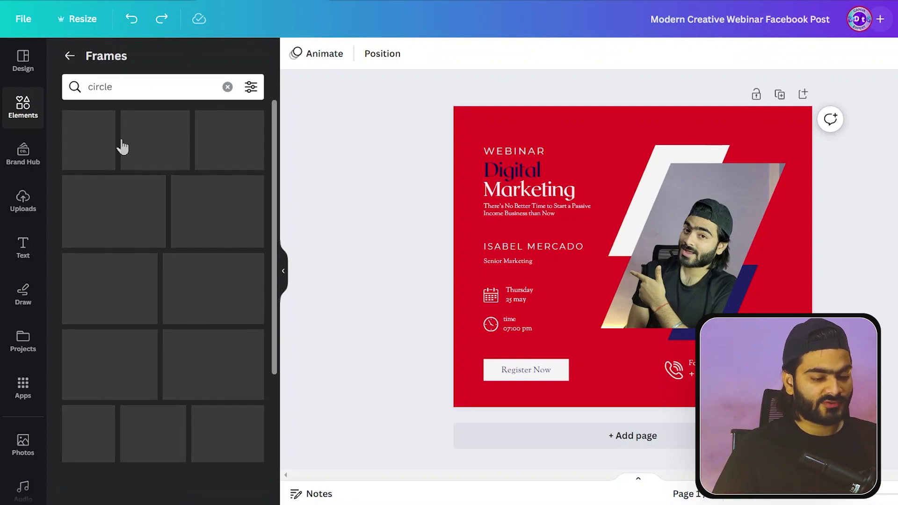
scroll(99, 163, down, 3)
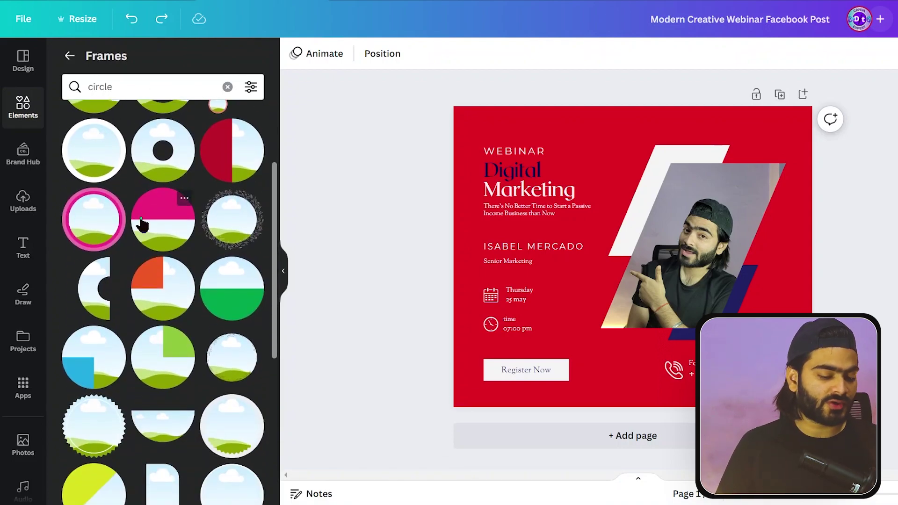
scroll(142, 225, down, 6)
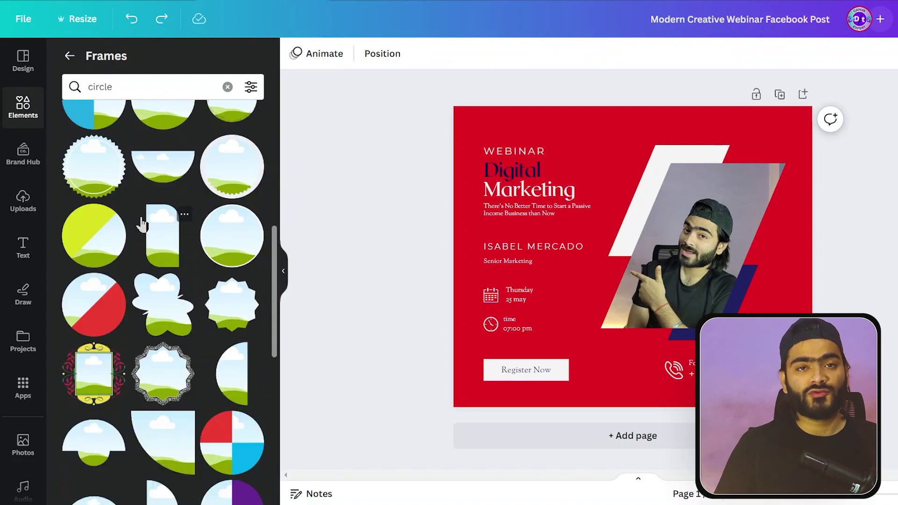
scroll(138, 346, down, 10)
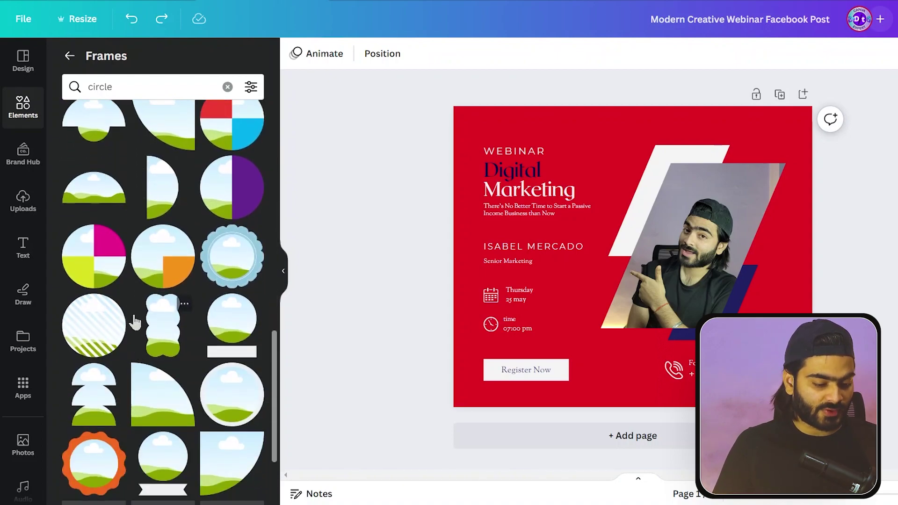
scroll(142, 357, down, 5)
scroll(95, 216, up, 10)
Add the yellow-ringed circle frame and pull the speaker's photo out of the slanted frame
click(95, 217)
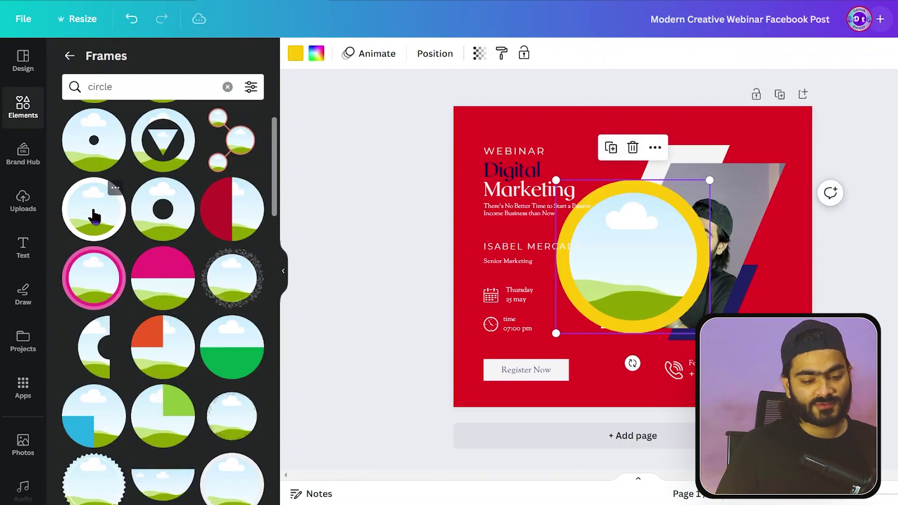
drag(632, 271, 641, 275)
click(737, 208)
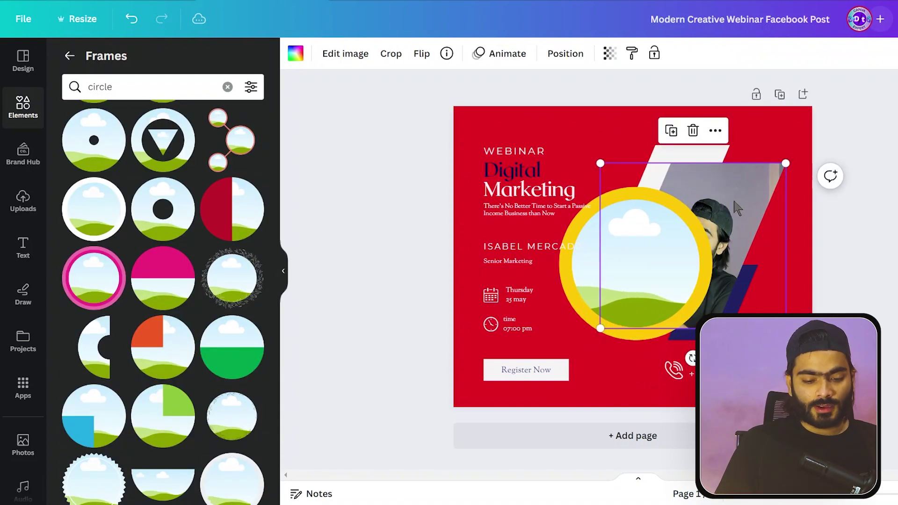
right_click(728, 208)
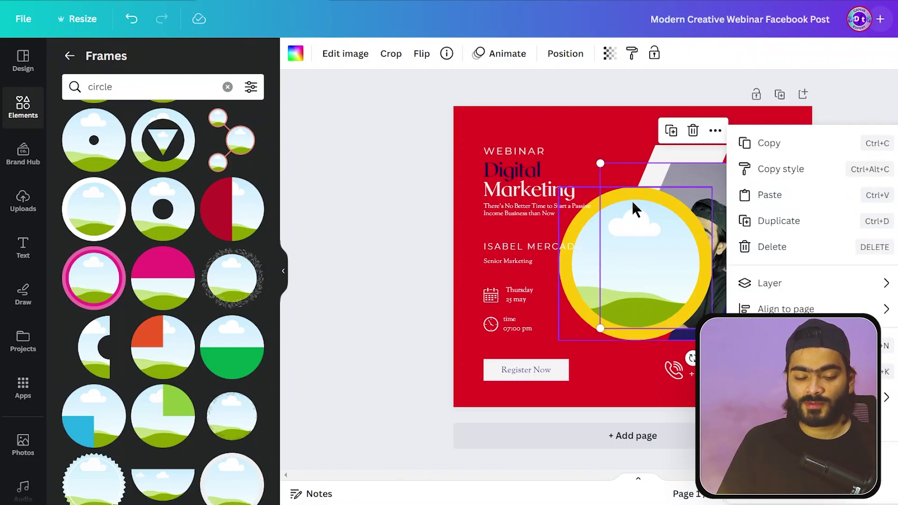
key(Escape)
drag(757, 211, 538, 209)
Delete the empty slanted frame and drop the photo into the circle frame
click(737, 191)
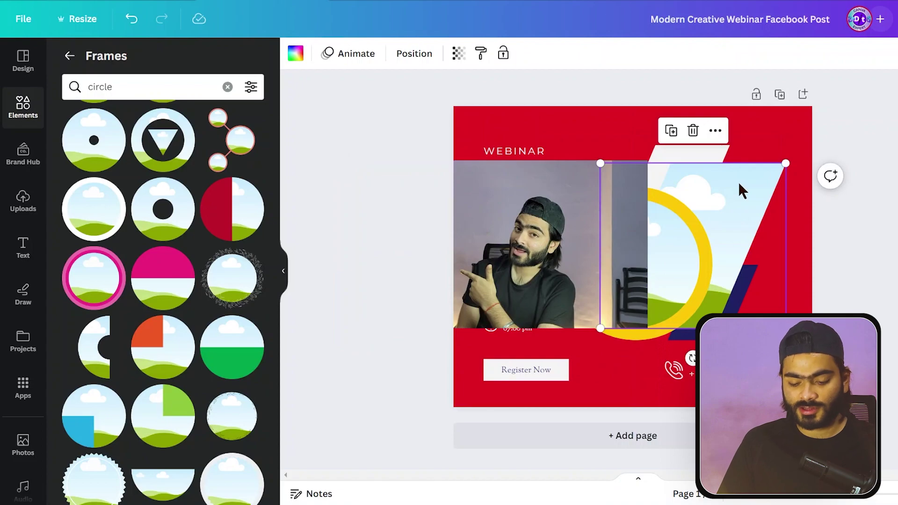
key(Delete)
drag(521, 240, 631, 252)
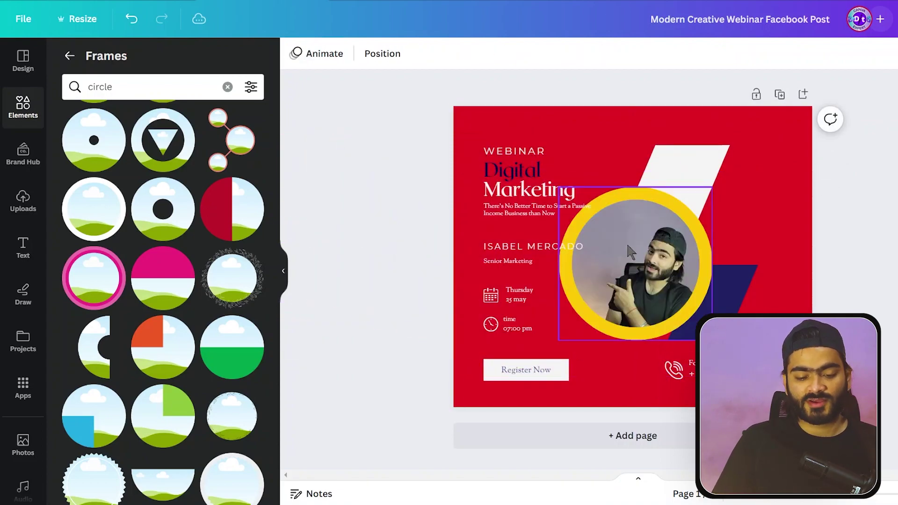
Enlarge and reposition the photo inside the circle so the face is centred
double_click(687, 234)
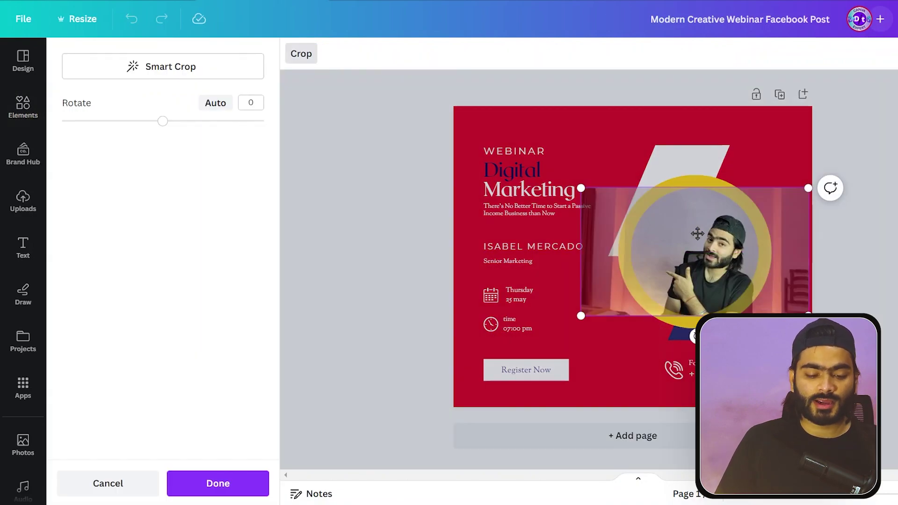
drag(697, 232, 626, 214)
drag(557, 189, 527, 173)
drag(627, 203, 639, 204)
click(865, 220)
drag(676, 252, 659, 246)
key(ctrl+z)
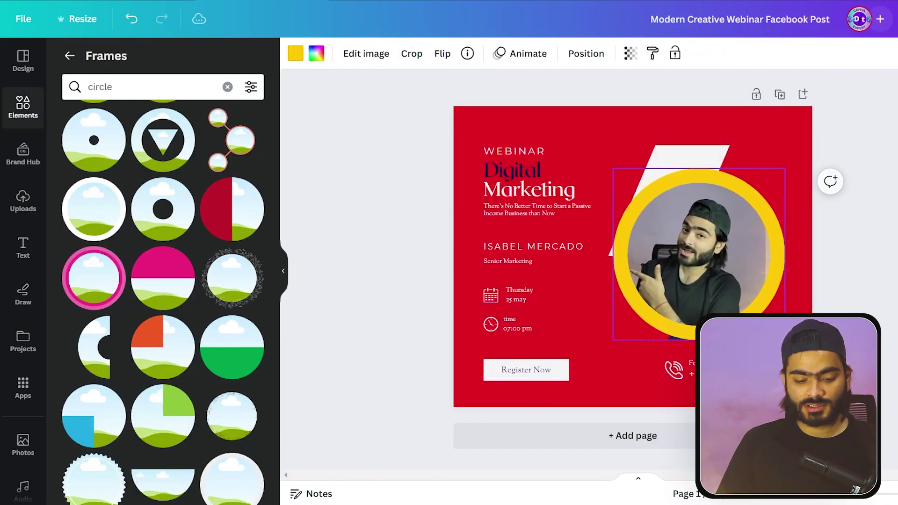
key(ctrl+z)
Narrow the navy strip beneath the circle and reselect the circle frame
click(673, 346)
click(673, 339)
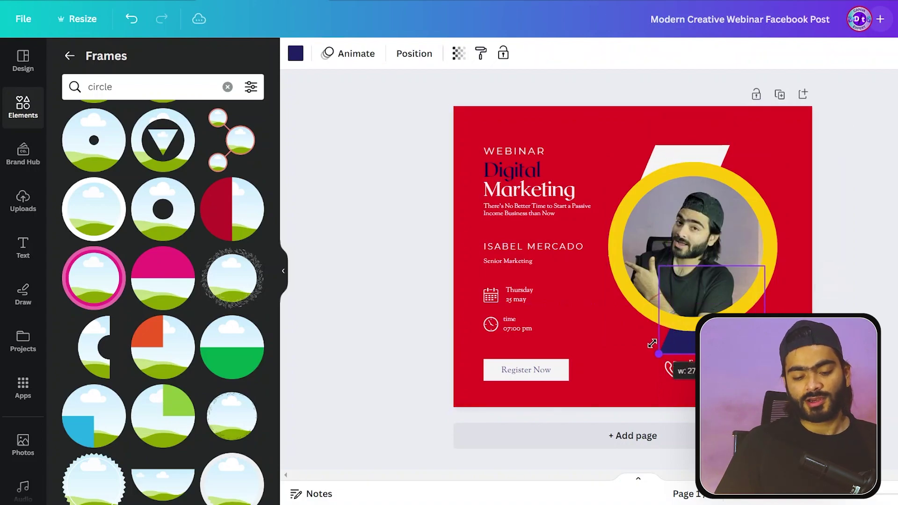
drag(651, 343, 652, 343)
click(653, 323)
click(295, 53)
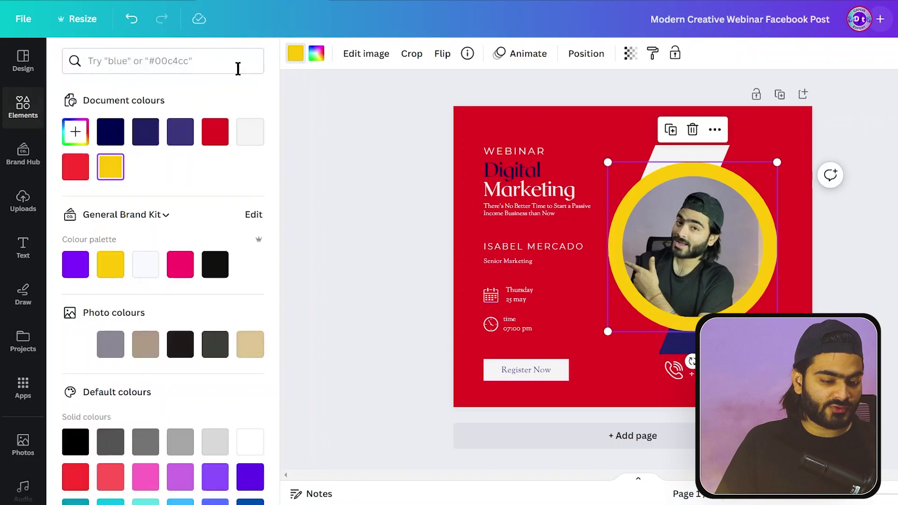
Recolour the circle frame's ring with the red document colour
click(220, 134)
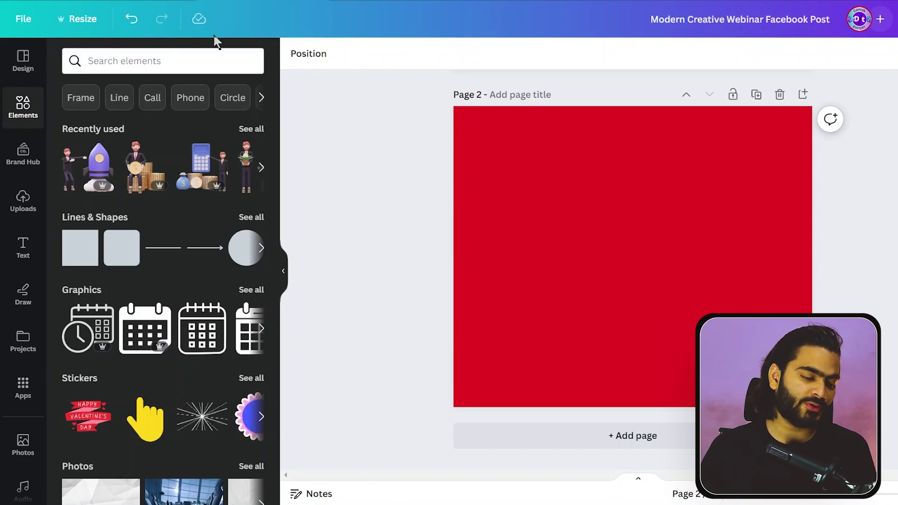
Rerun the '3d charater' element search, filter to Graphics, and show more like the businessman-on-rocket
click(156, 60)
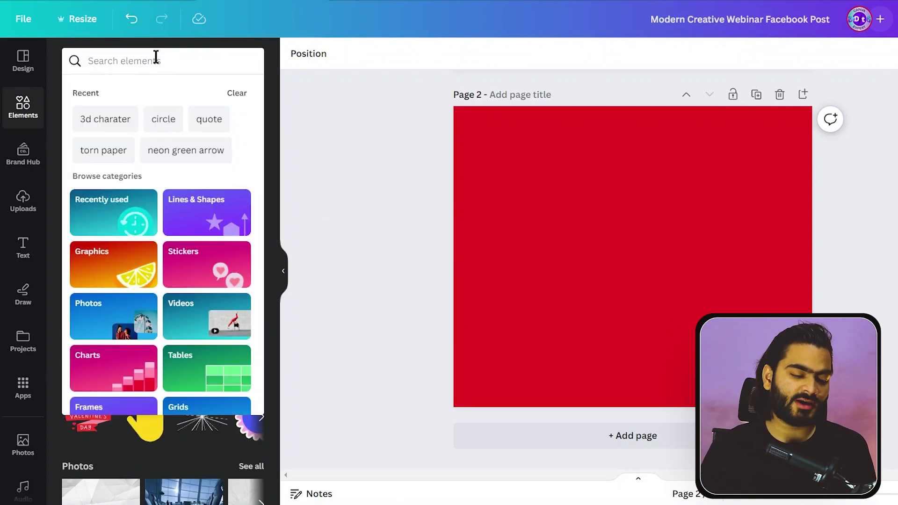
click(111, 118)
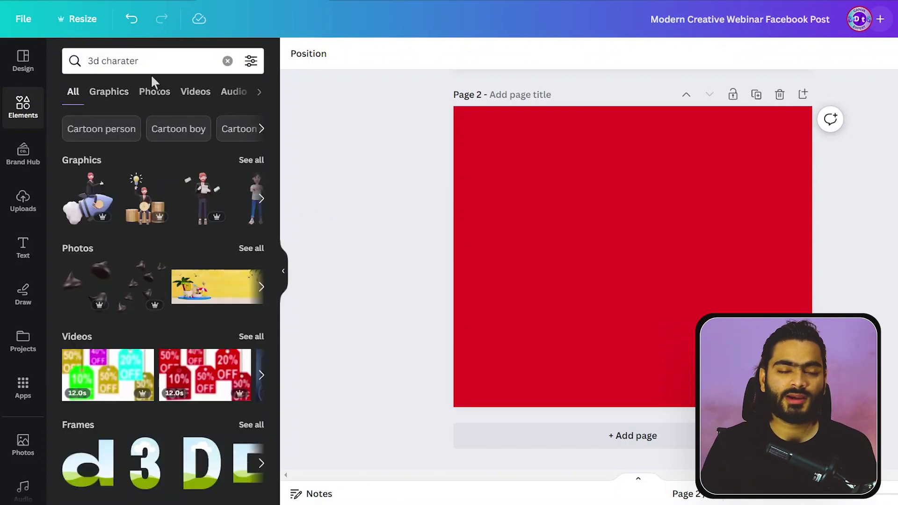
click(118, 97)
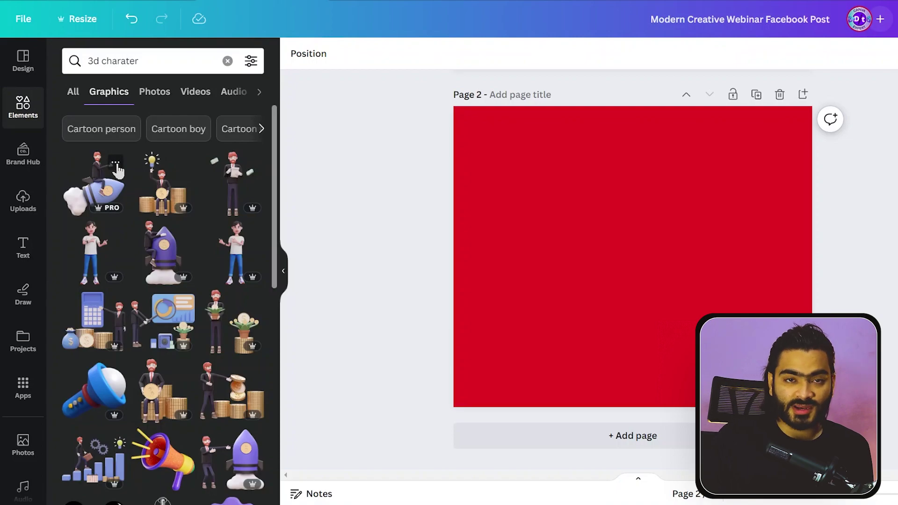
click(116, 165)
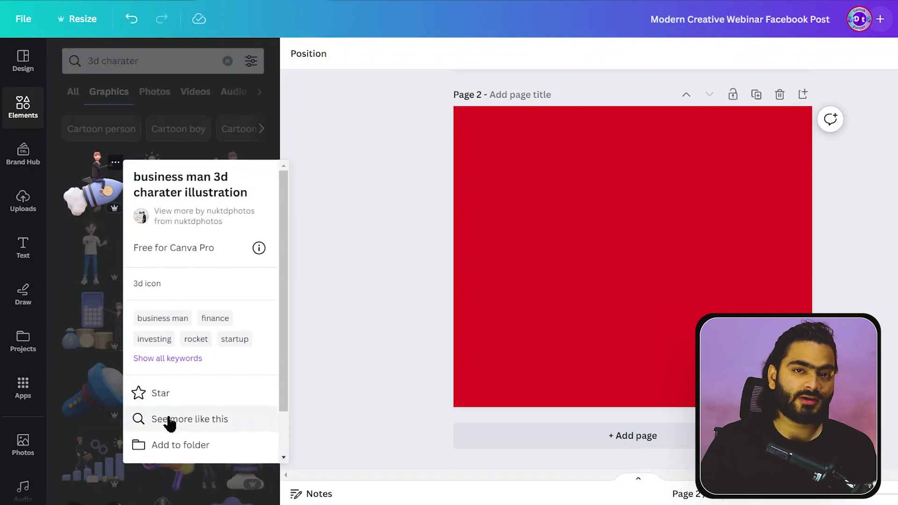
click(194, 419)
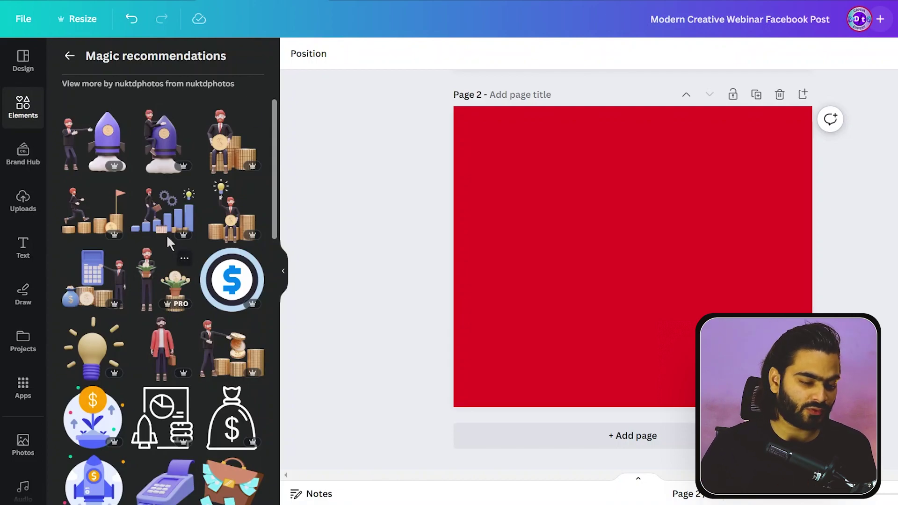
Add the coin-sitting and pointing 3D businessmen to page 2, moving the coin one left
click(222, 134)
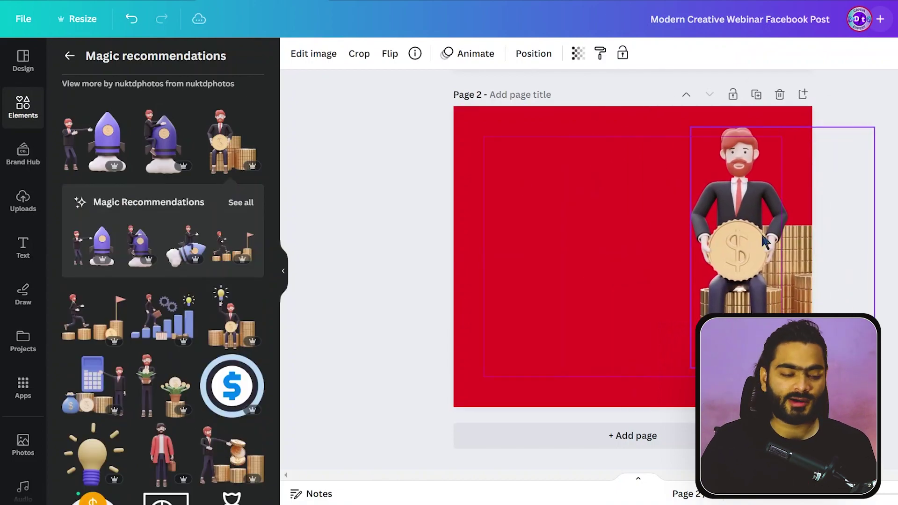
click(98, 149)
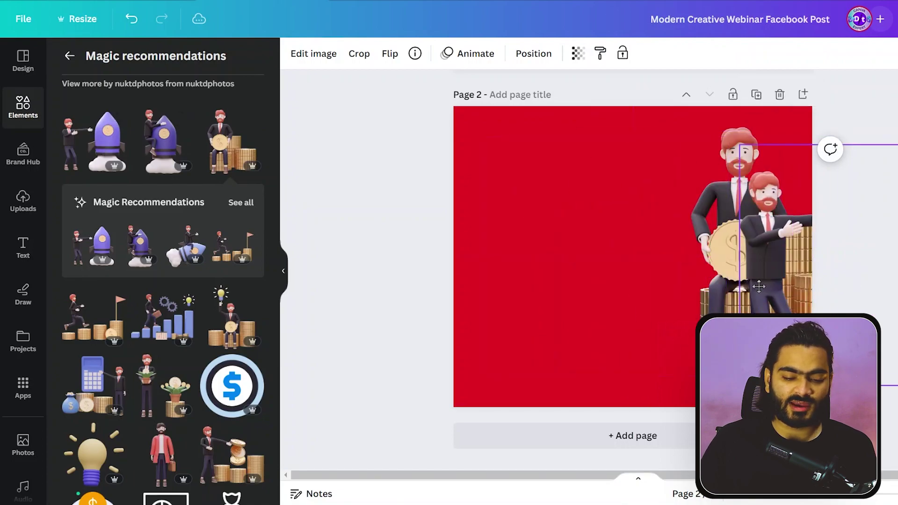
drag(758, 131, 557, 137)
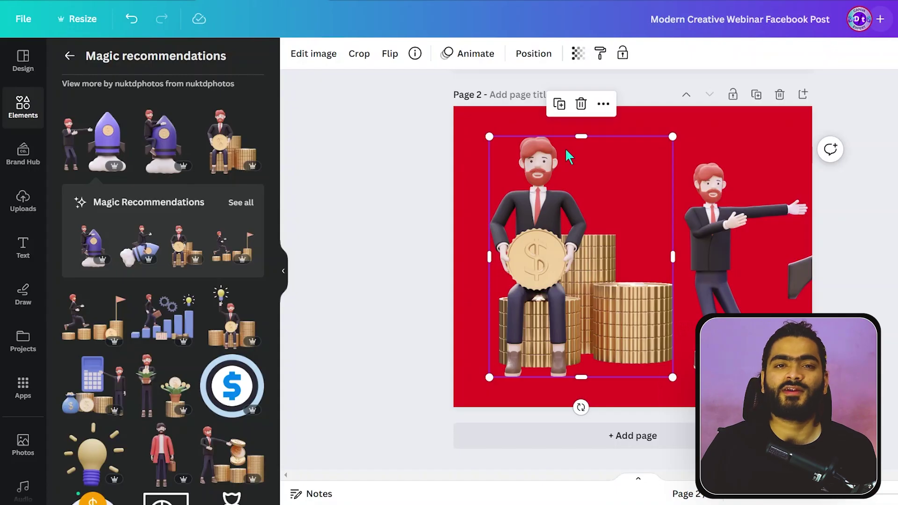